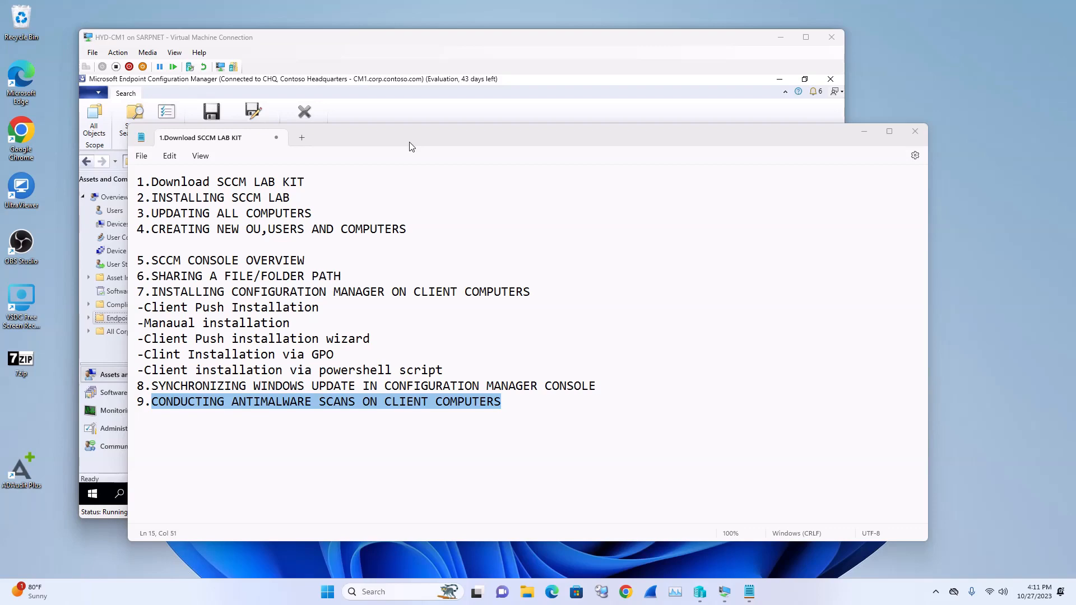
Switch to the HYD-CM1 virtual machine in full screen and show the Antimalware Policies under Endpoint Protection in Configuration Manager.
left_click(617, 56)
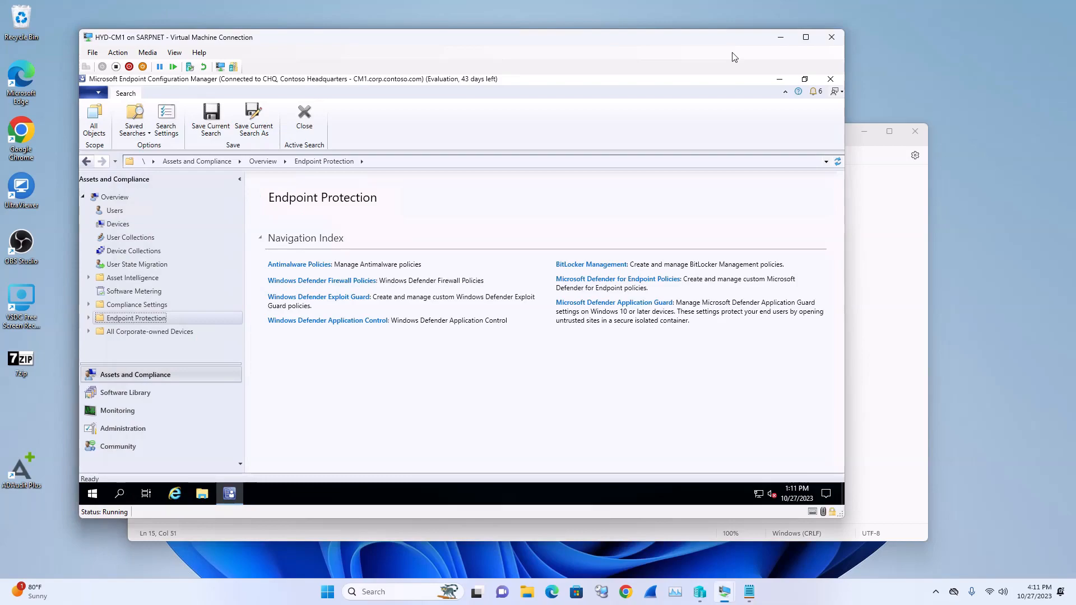
left_click(809, 41)
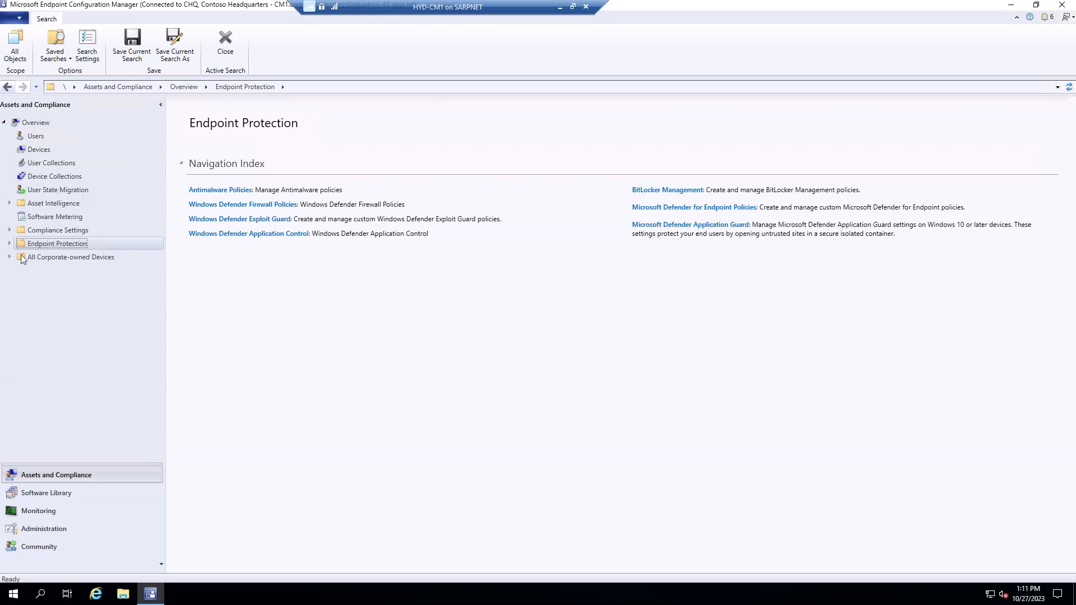
left_click(47, 481)
left_click(10, 244)
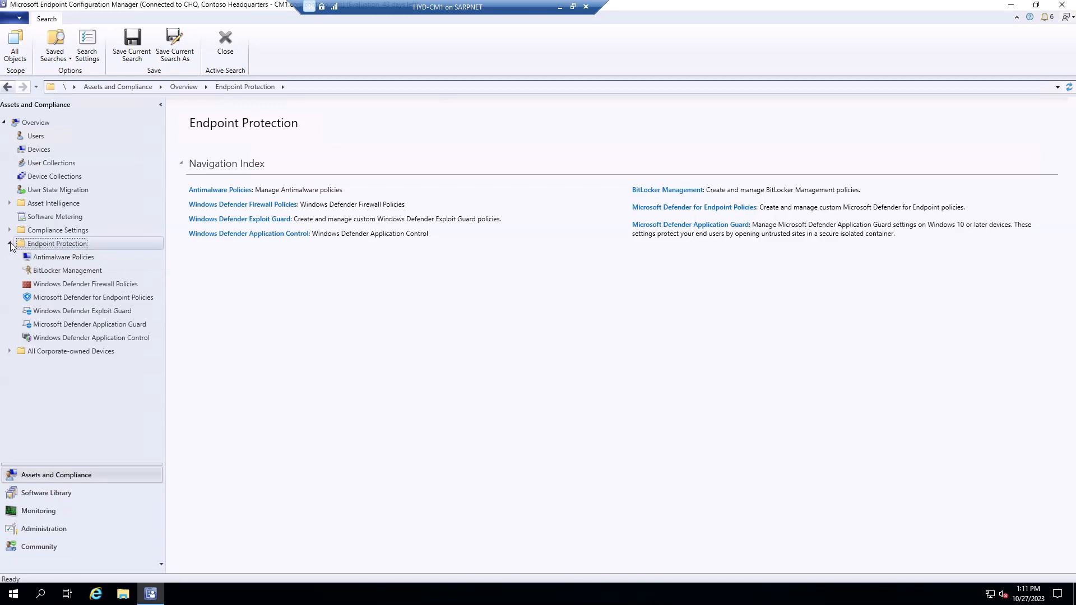
left_click(80, 259)
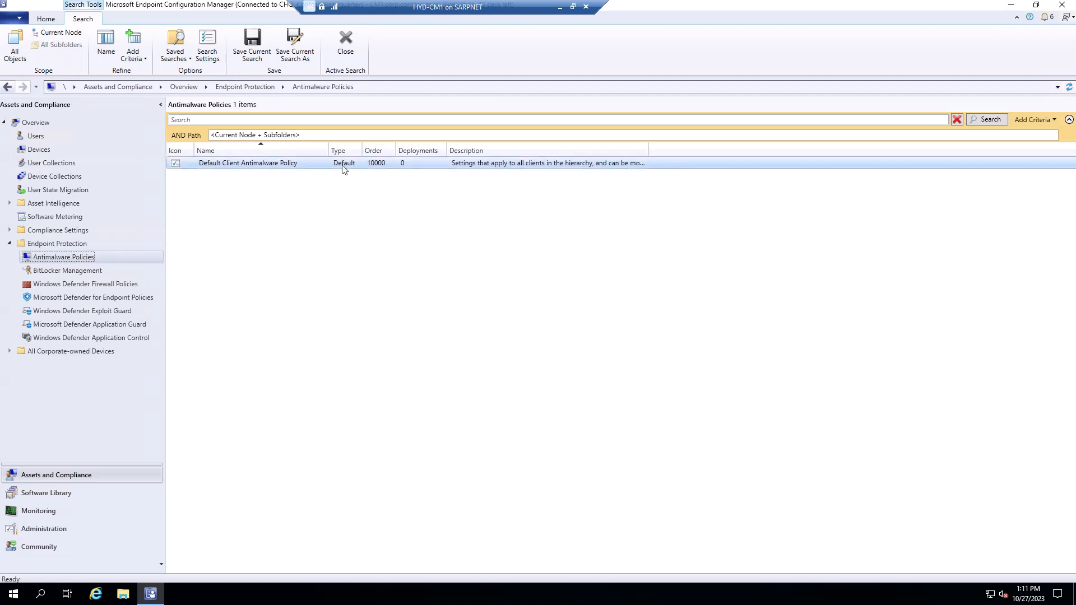
Start a new antimalware policy and name it "Antimalware Policy 101".
right_click(74, 257)
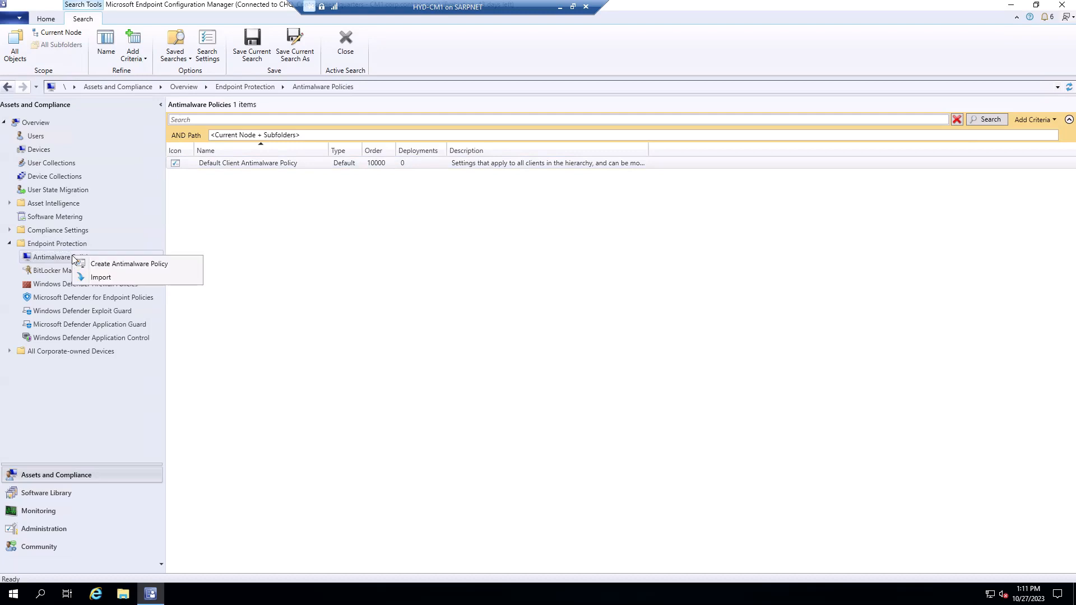
left_click(165, 265)
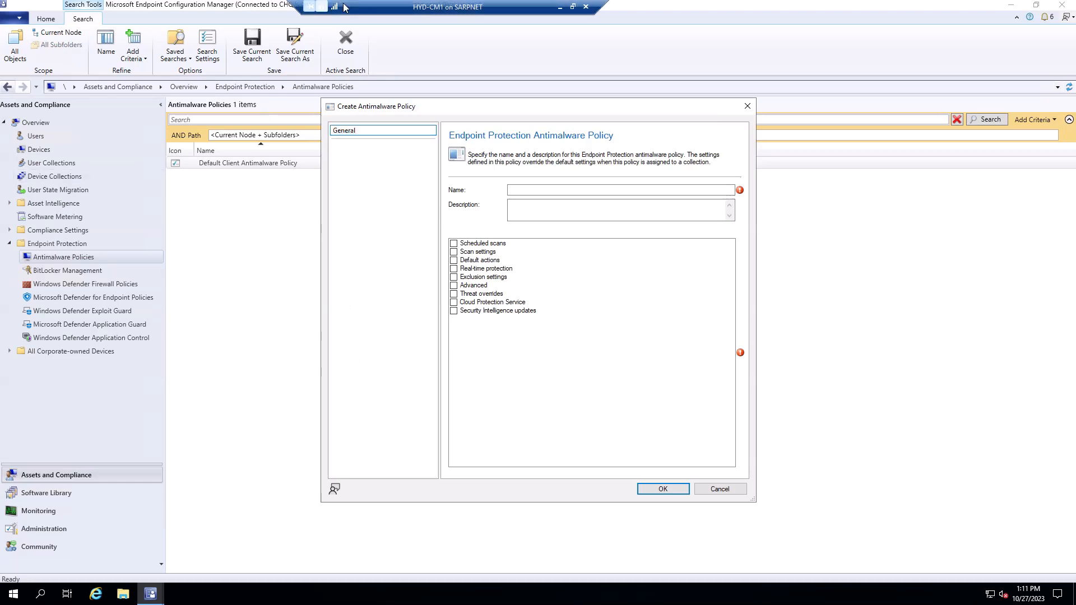
left_click(567, 191)
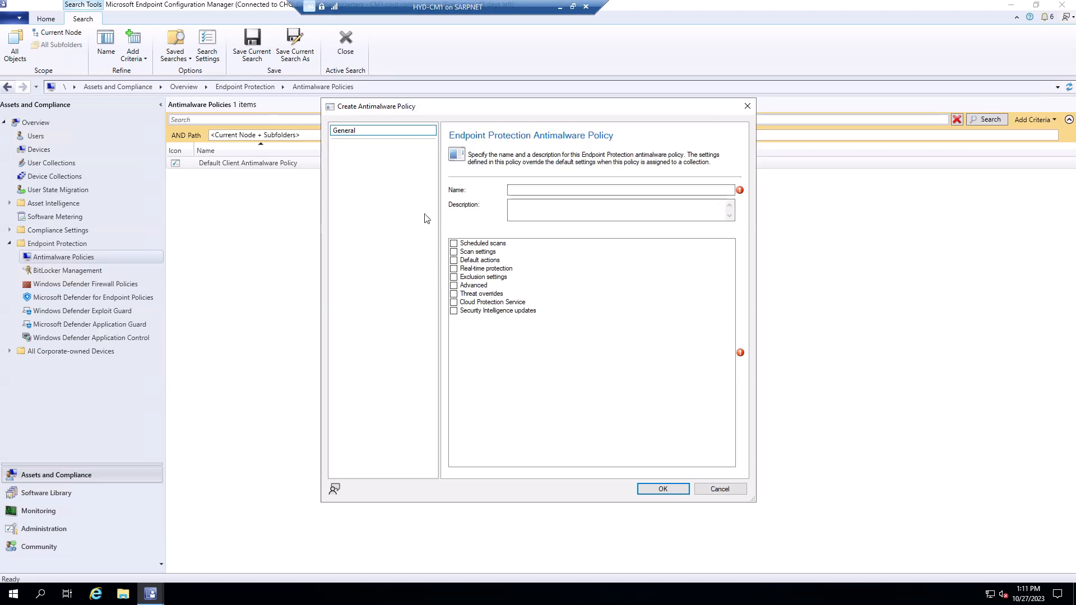
left_click(587, 189)
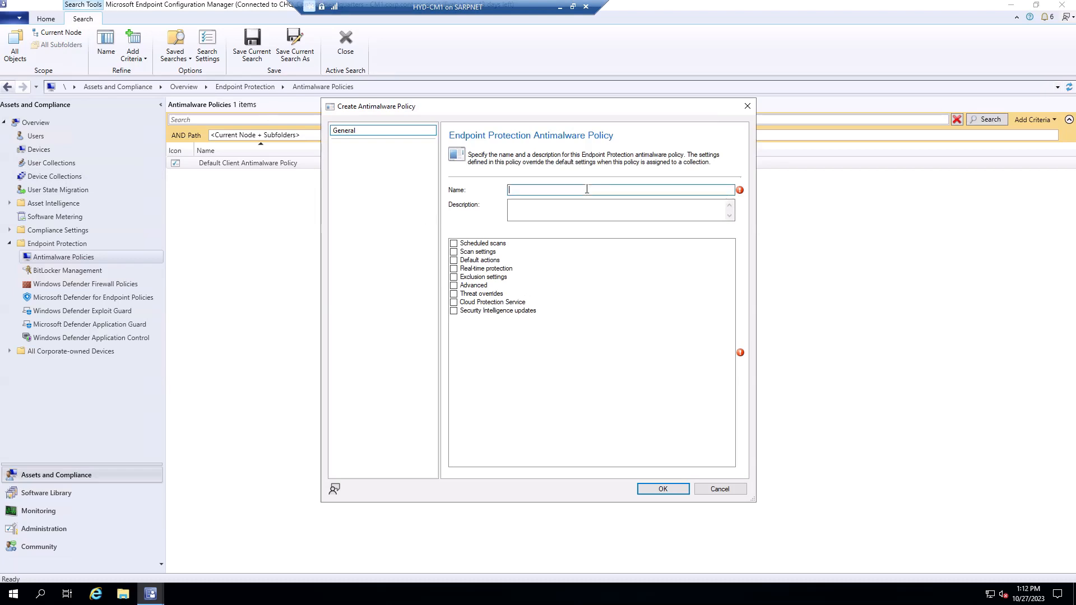
type("Antimalwa")
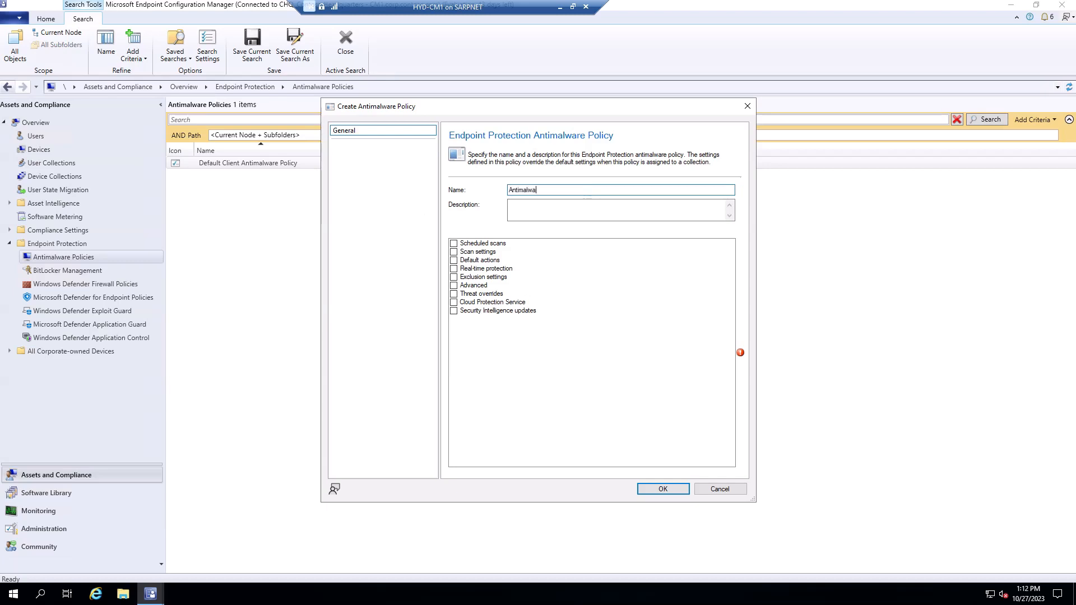
type("re Policy 101")
Include all the listed settings groups in the policy, from Scheduled scans through Security Intelligence updates.
left_click(454, 244)
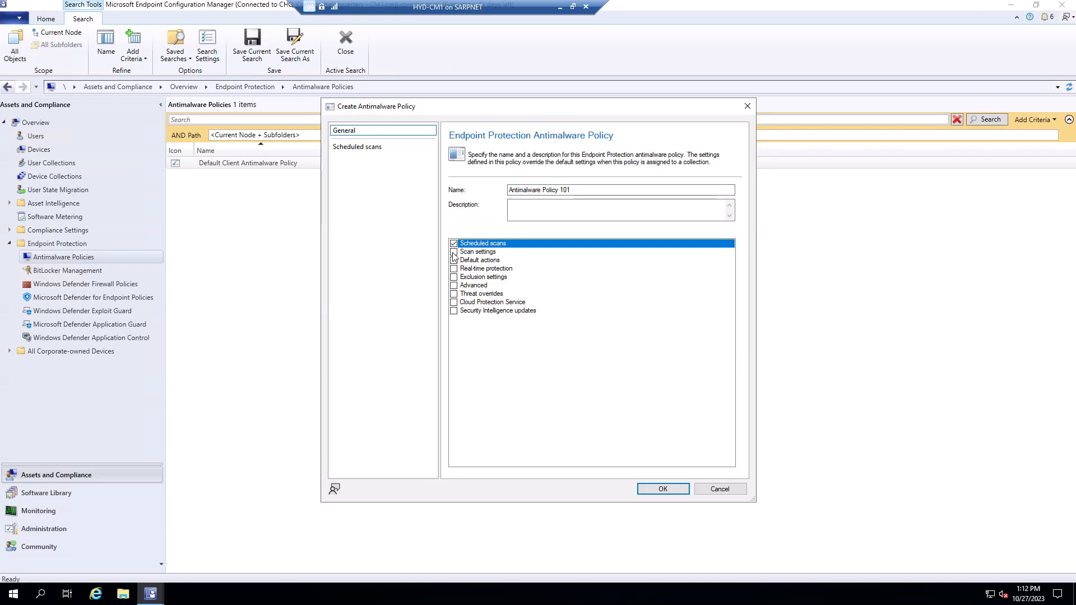
left_click(454, 253)
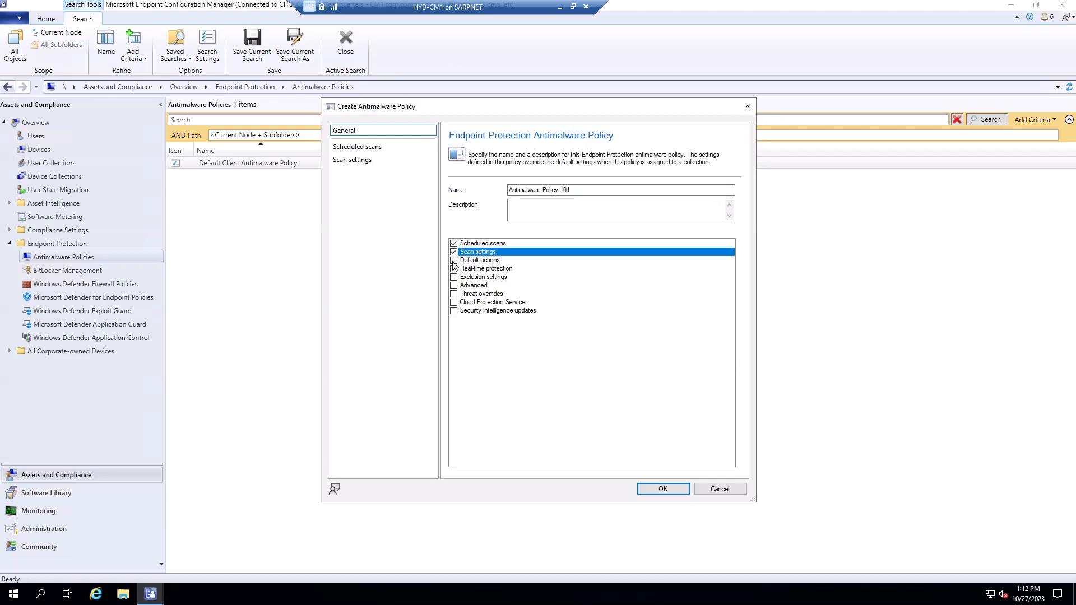
left_click(454, 260)
left_click(454, 269)
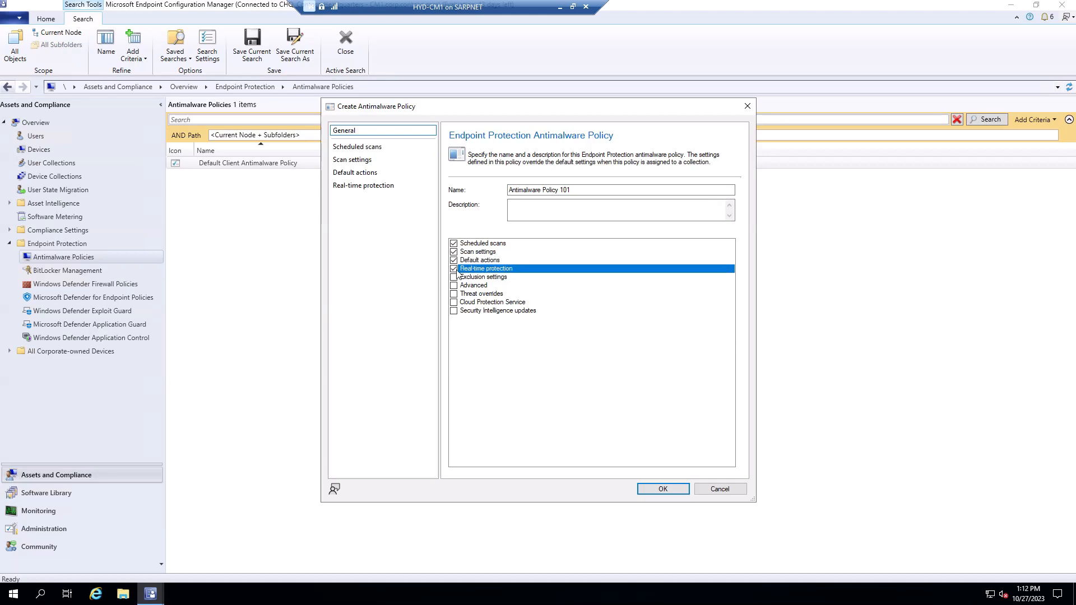
left_click(454, 277)
left_click(454, 285)
left_click(454, 294)
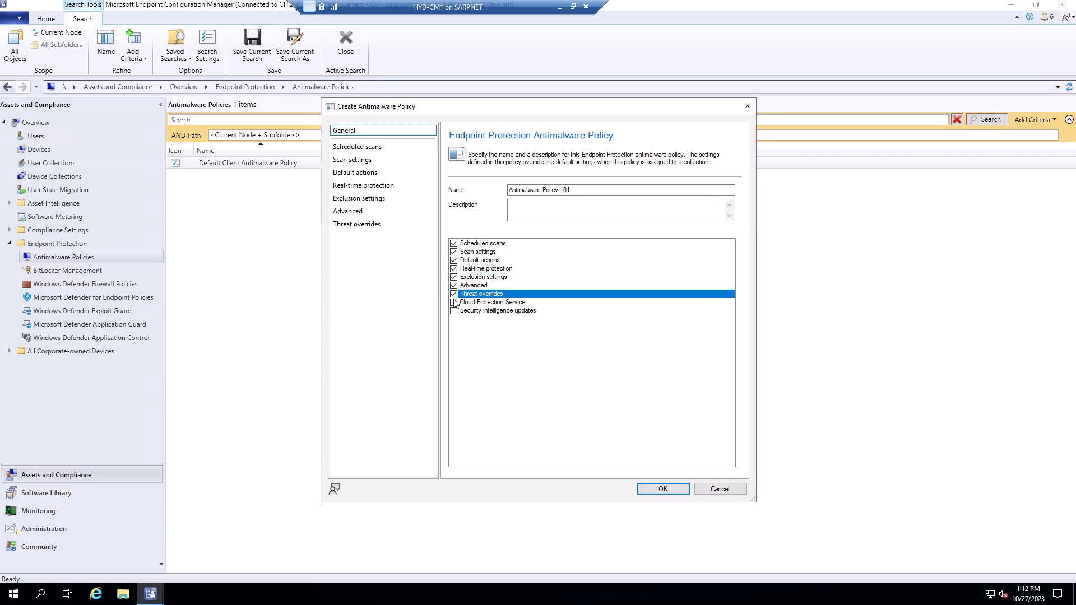
left_click(454, 302)
left_click(454, 311)
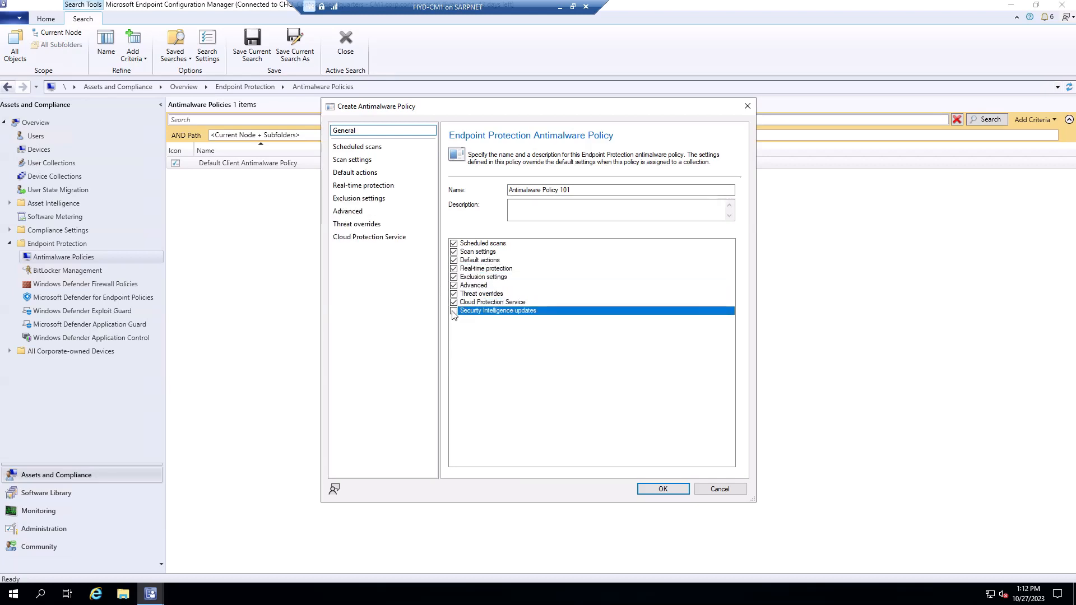
In the policy's scheduled scan settings, keep the Quick Scan type and schedule the scan Daily at 7:00 AM.
left_click(377, 147)
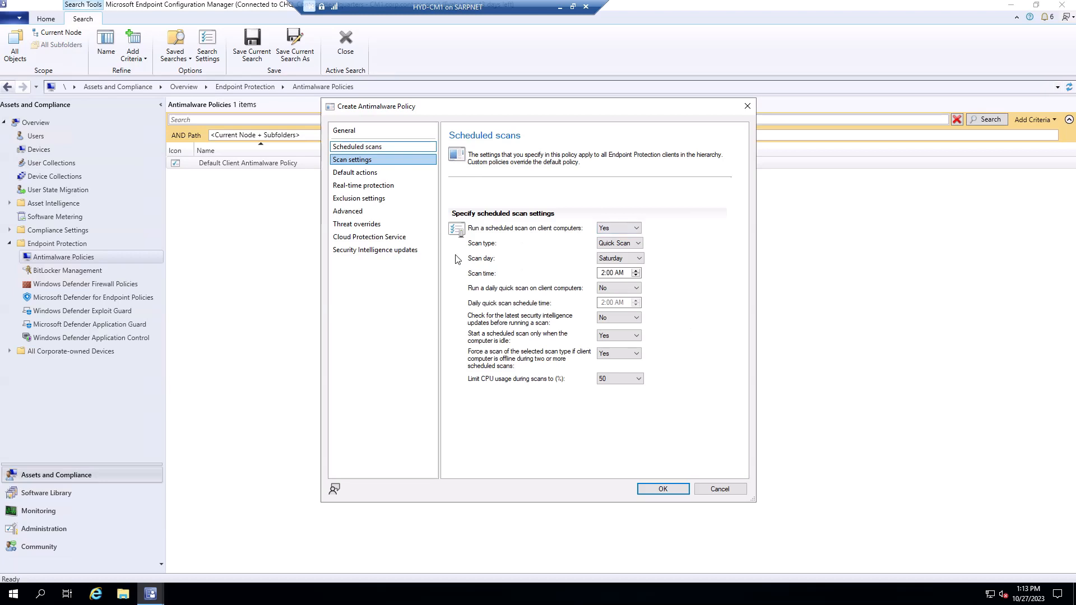
left_click(633, 247)
left_click(620, 253)
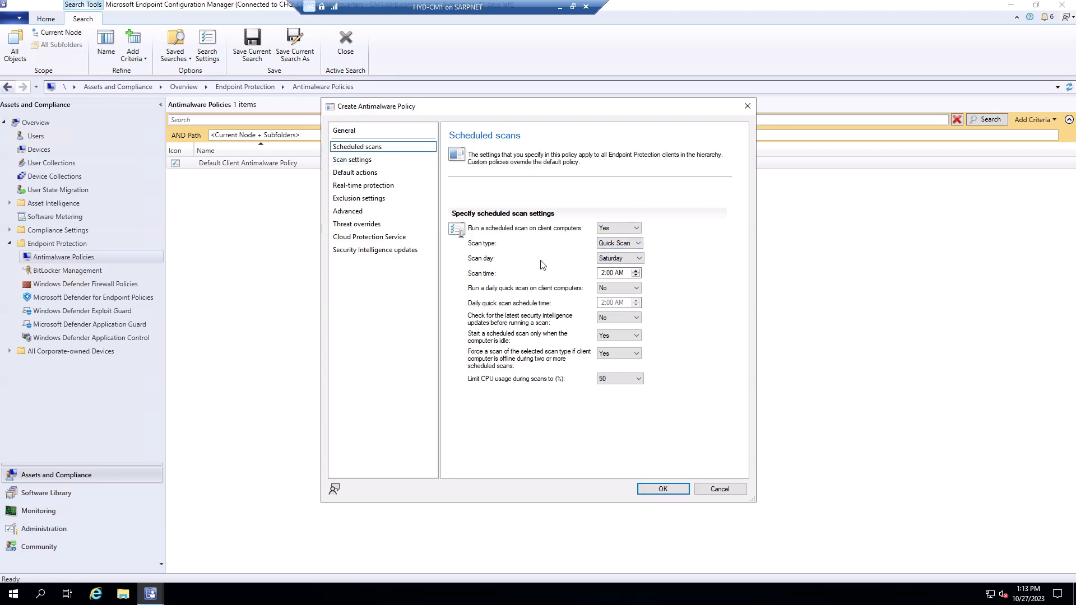
left_click(639, 258)
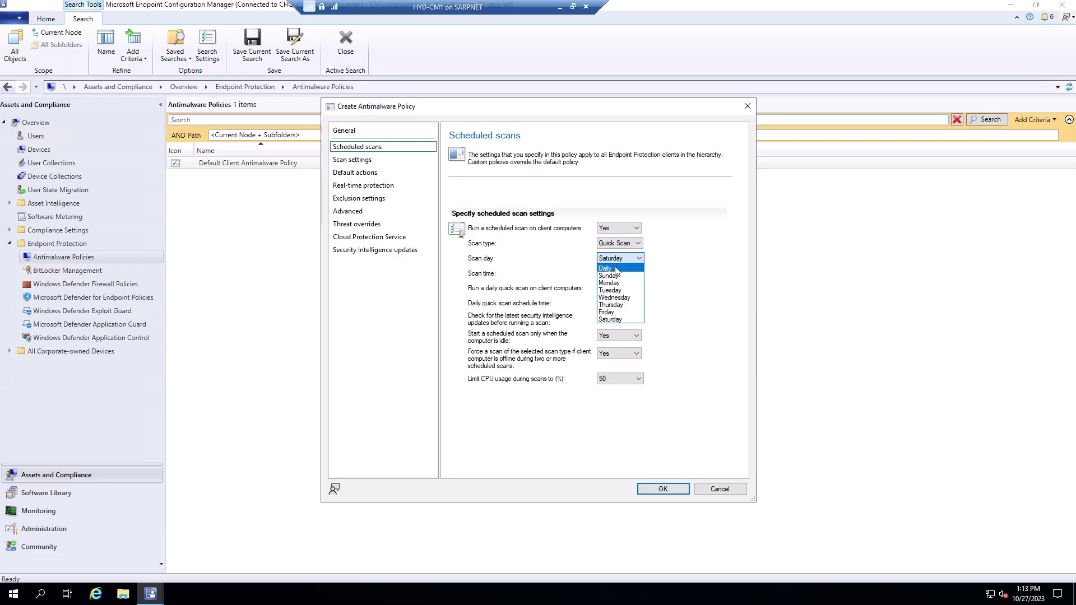
left_click(616, 269)
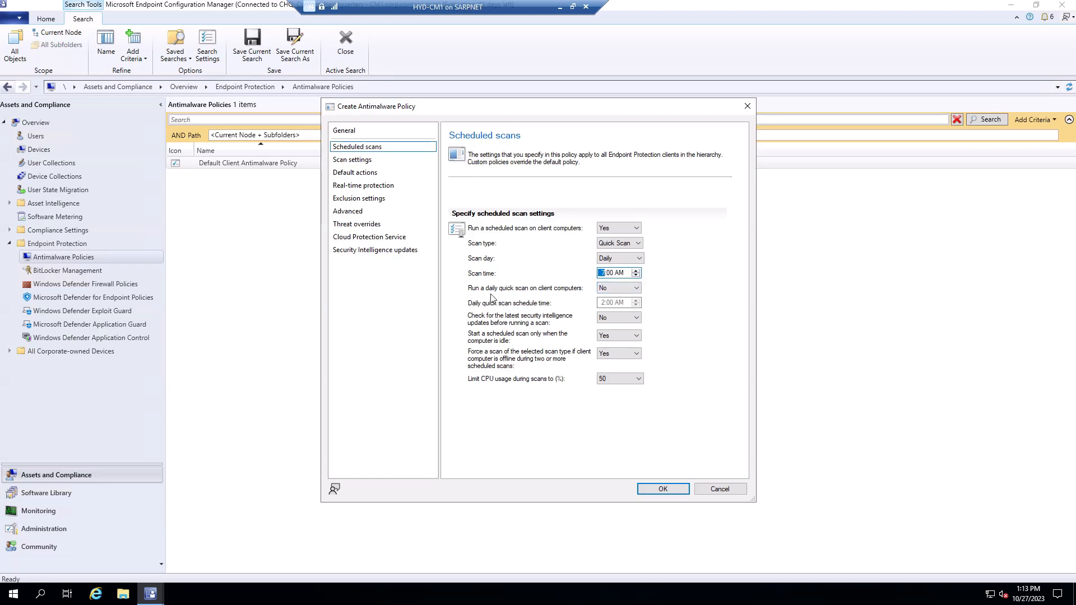
Enable the daily quick scan on client computers at 7:00 AM and review the CPU usage limit choices.
left_click(617, 288)
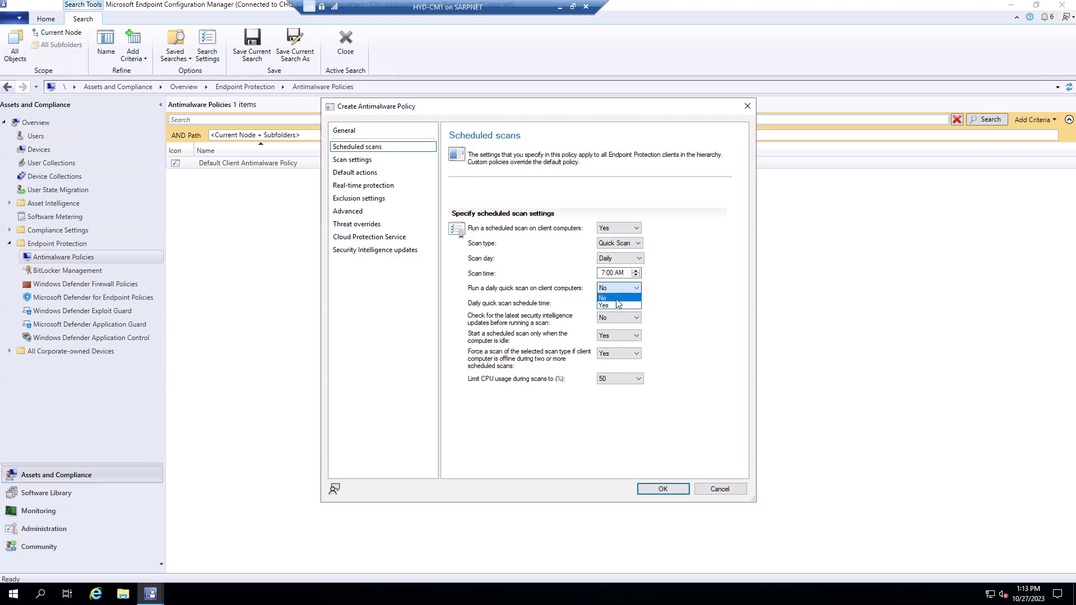
left_click(614, 304)
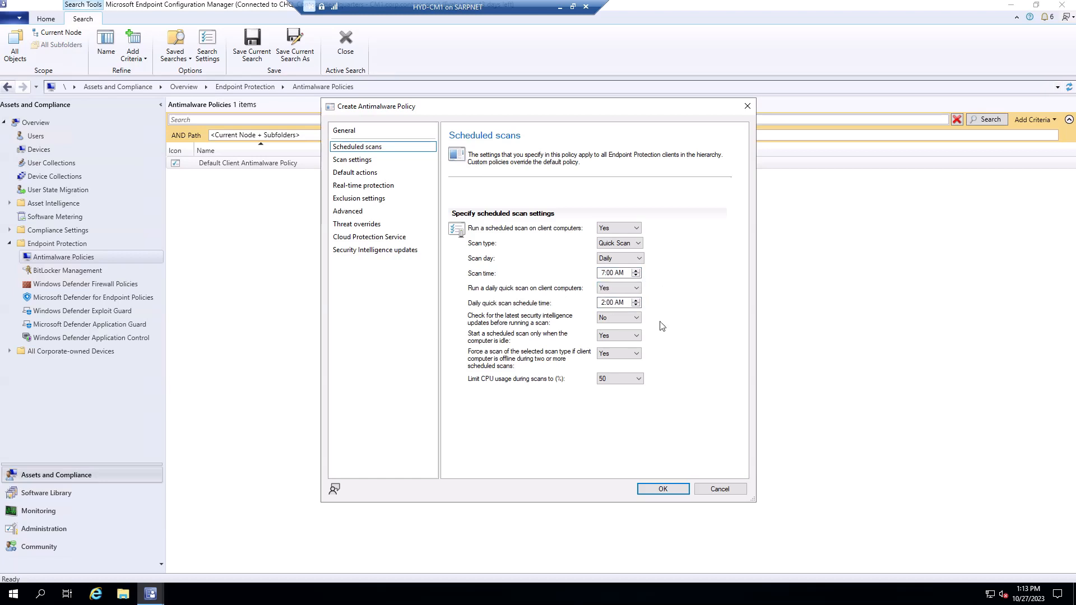
left_click(606, 304)
left_click(628, 321)
left_click(625, 385)
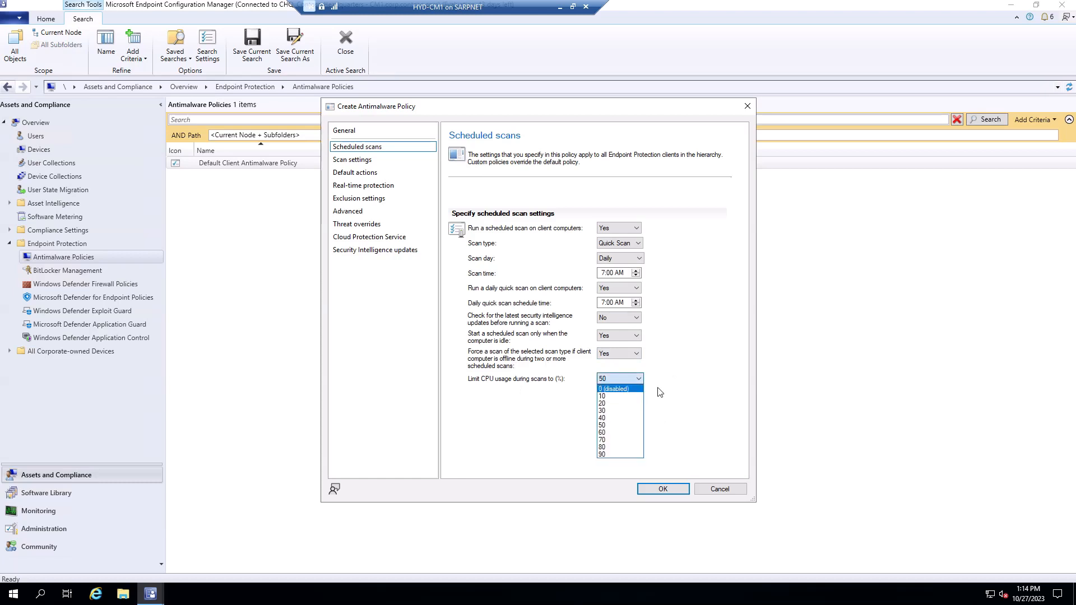
left_click(683, 379)
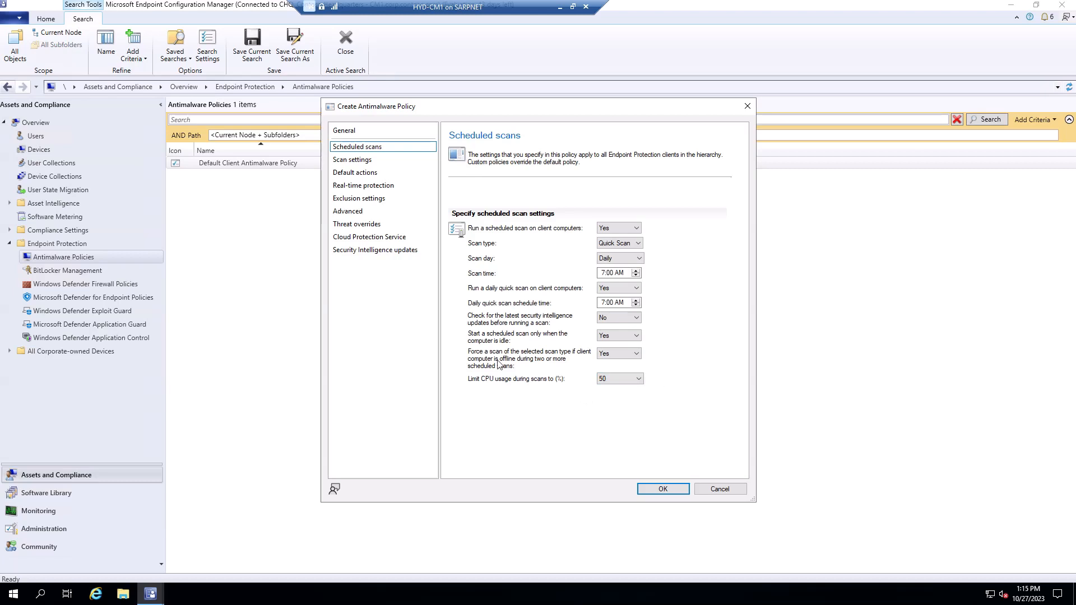
Review the policy's scan settings options for email, removable storage, network files, CPU usage configuration and user control of scheduled scans.
left_click(353, 161)
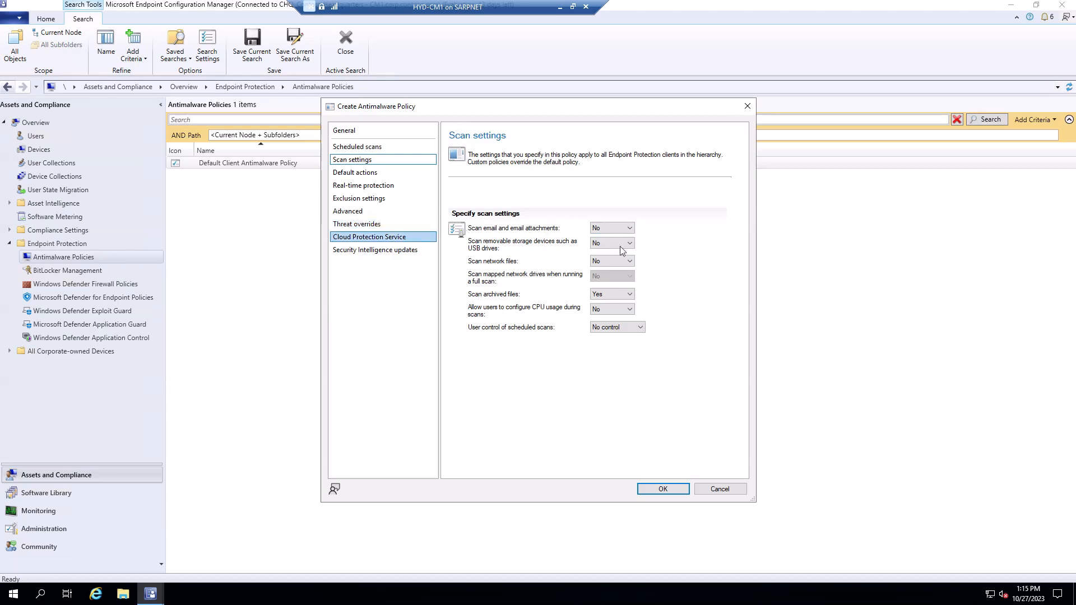
left_click(622, 228)
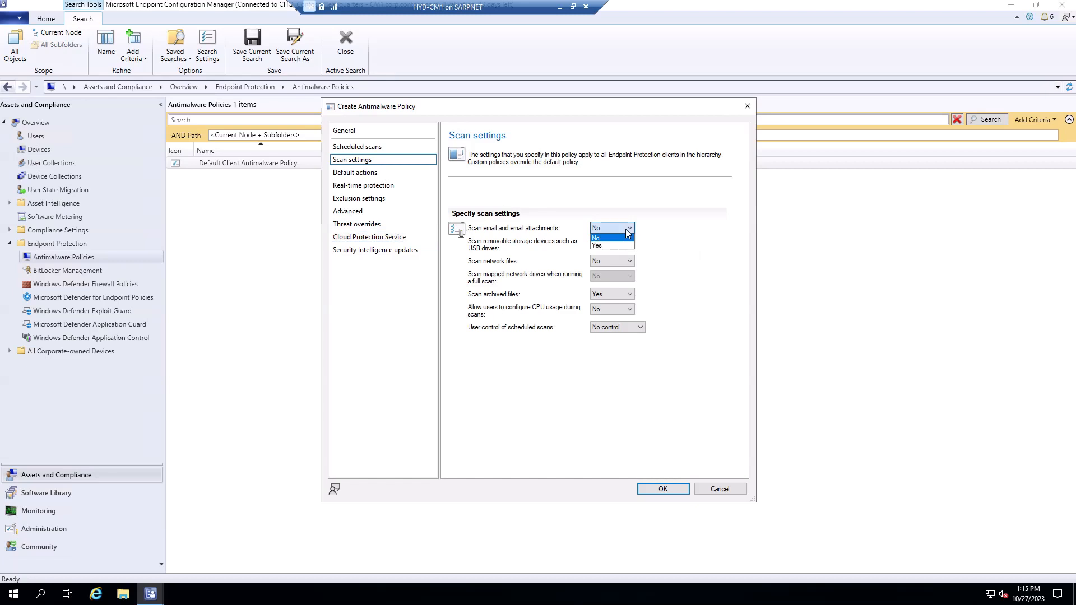
left_click(656, 233)
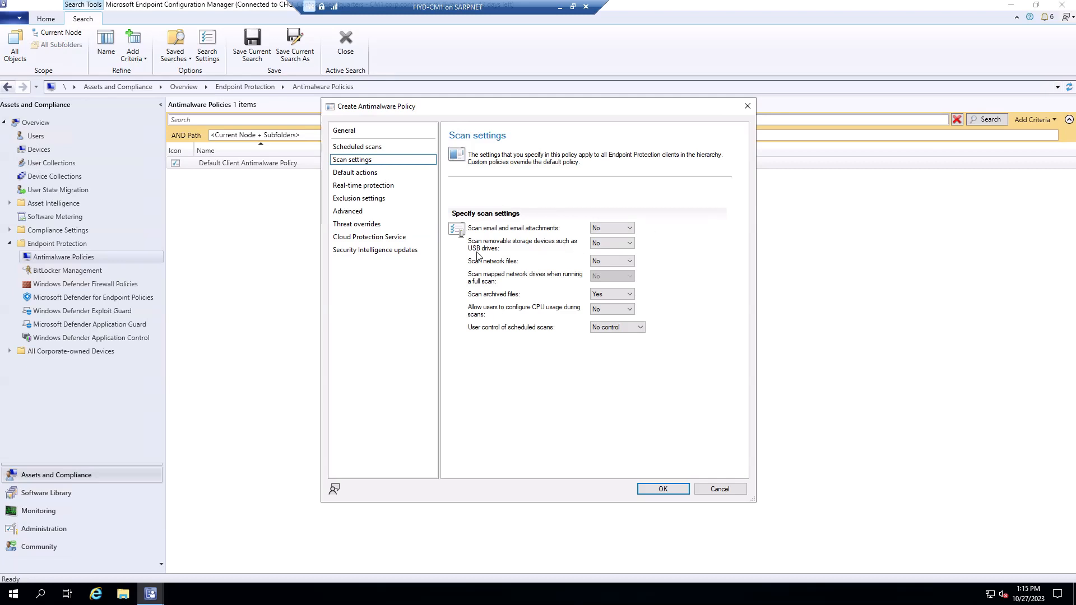
left_click(627, 247)
left_click(669, 269)
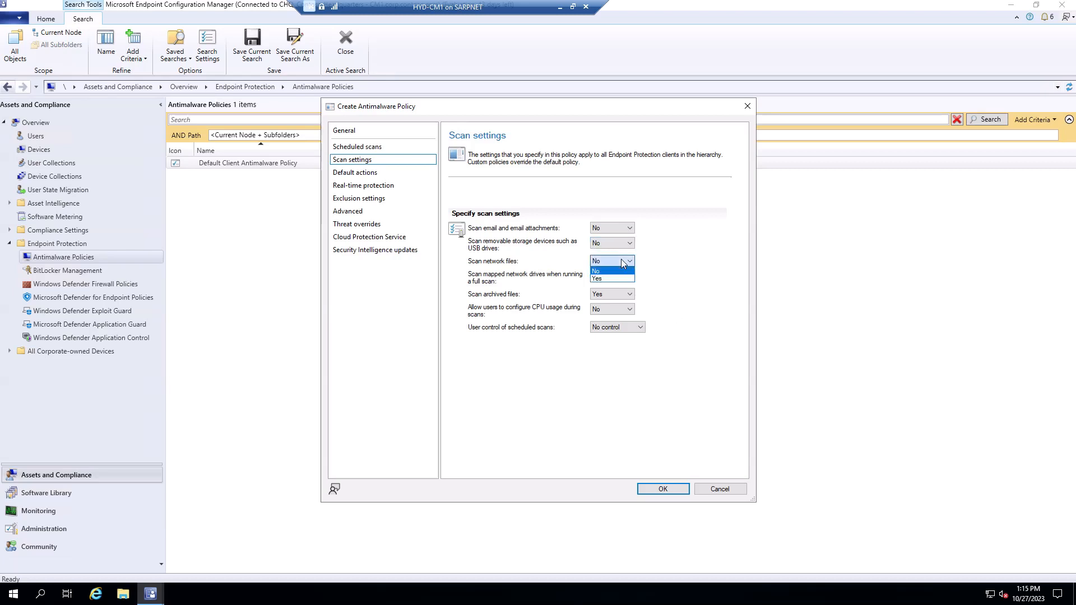
left_click(650, 284)
left_click(606, 311)
left_click(606, 316)
left_click(625, 328)
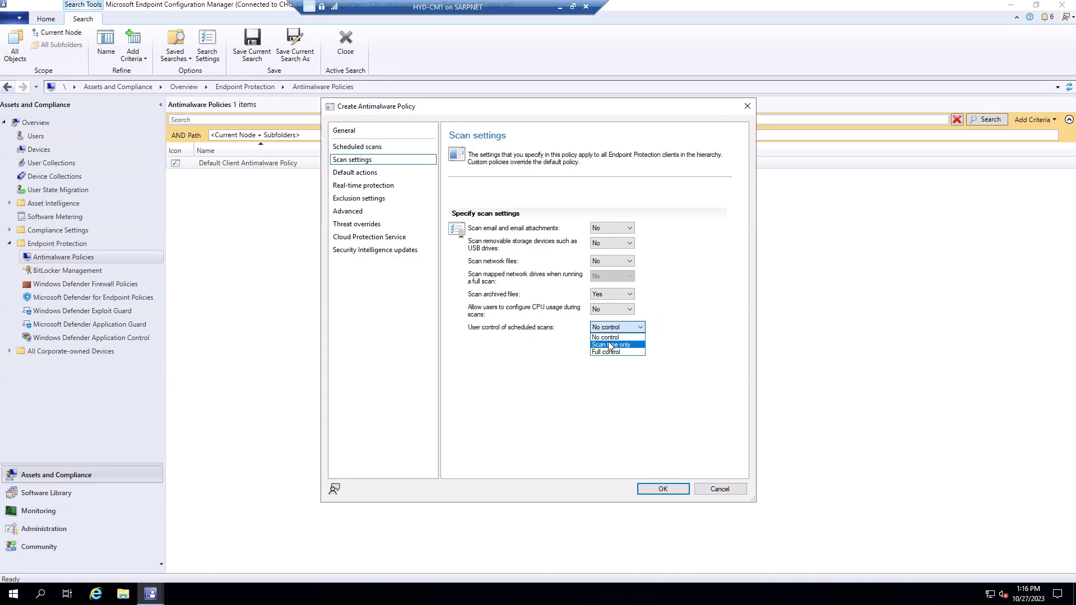
left_click(669, 320)
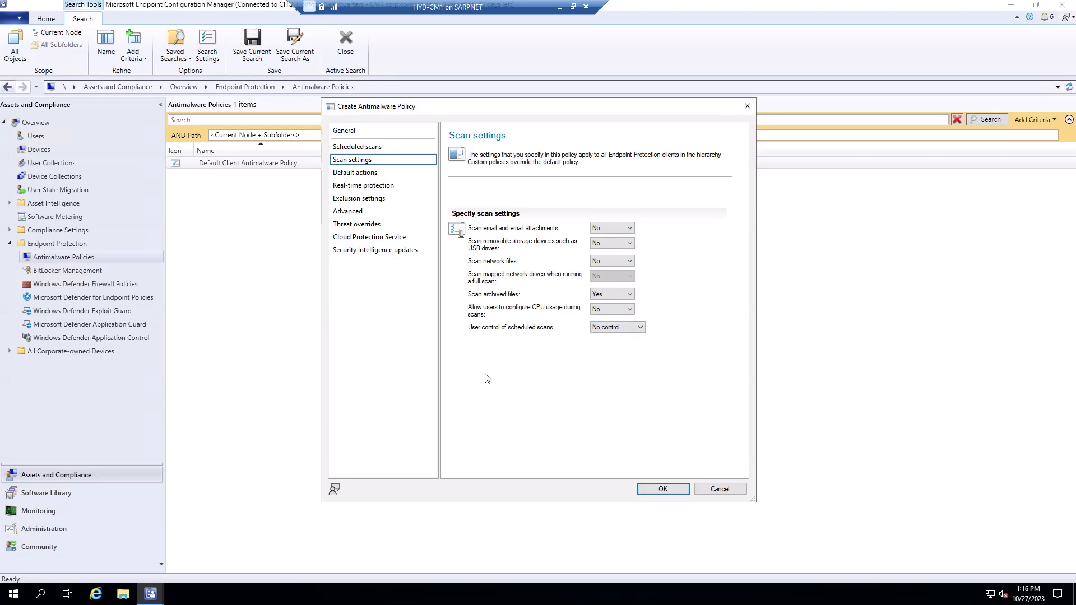
Examine the default actions available for severe, high and medium threat levels without changing them.
left_click(355, 172)
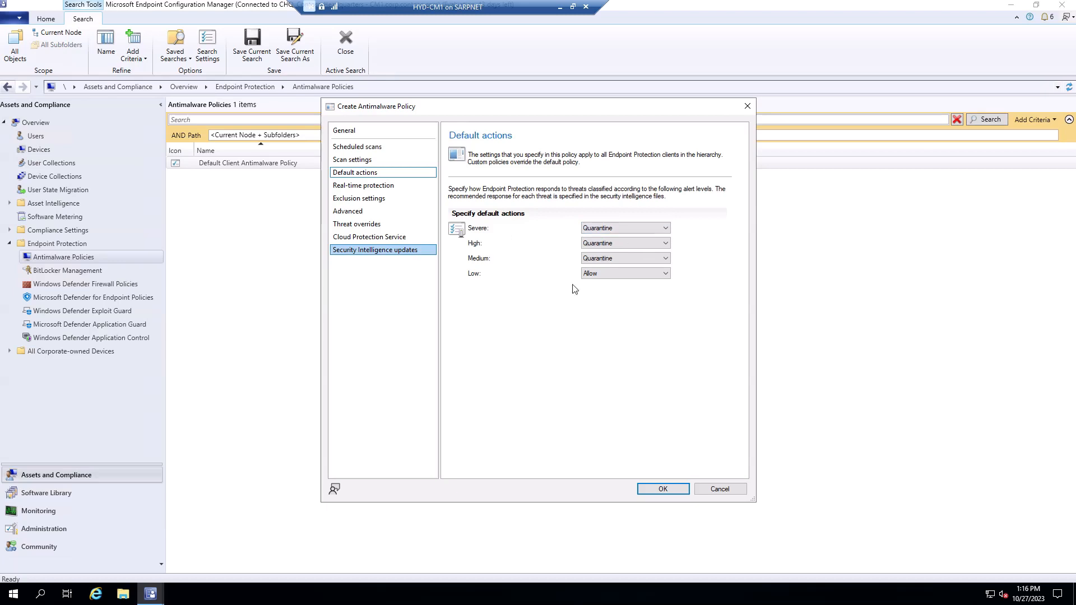
left_click(651, 231)
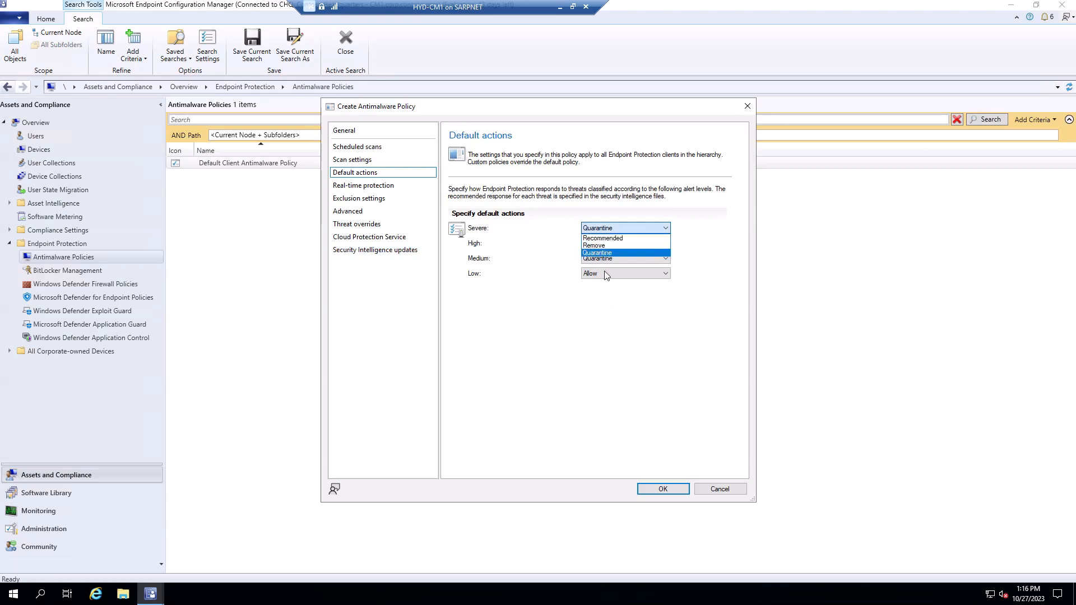
left_click(577, 308)
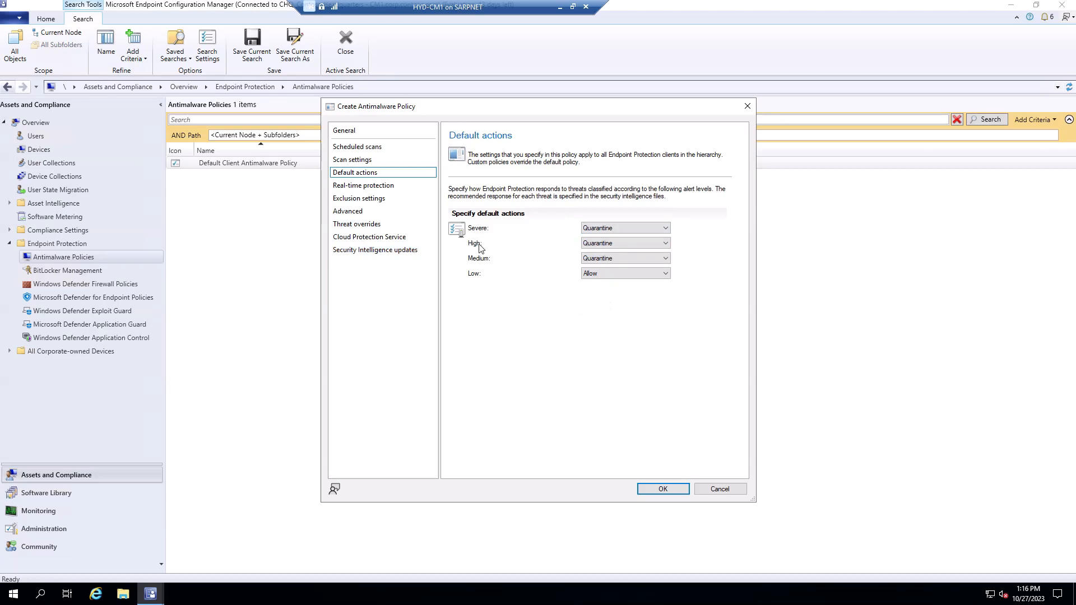
left_click(636, 245)
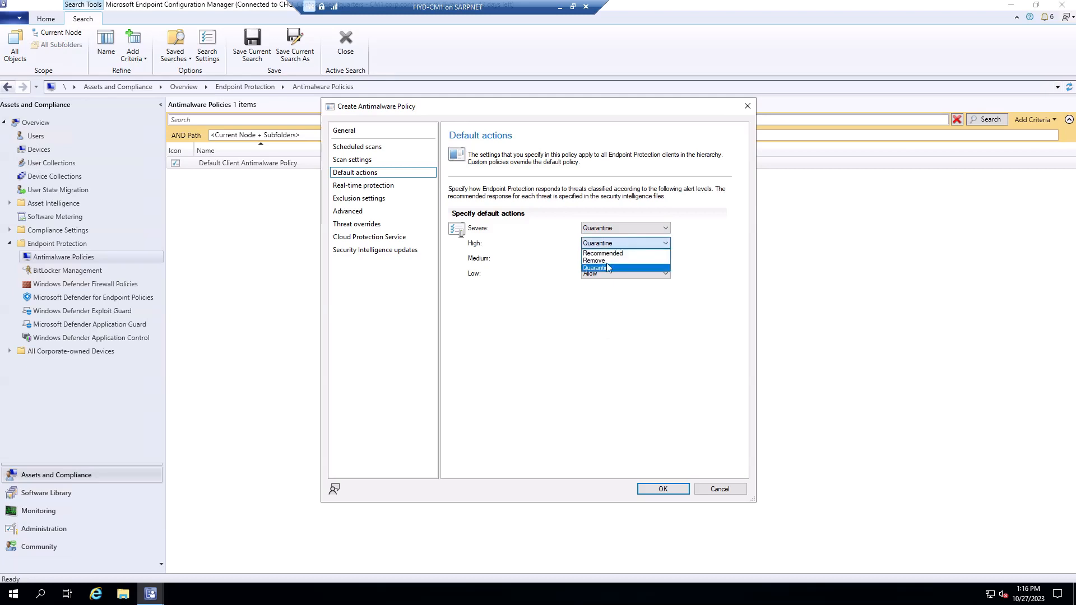
left_click(563, 317)
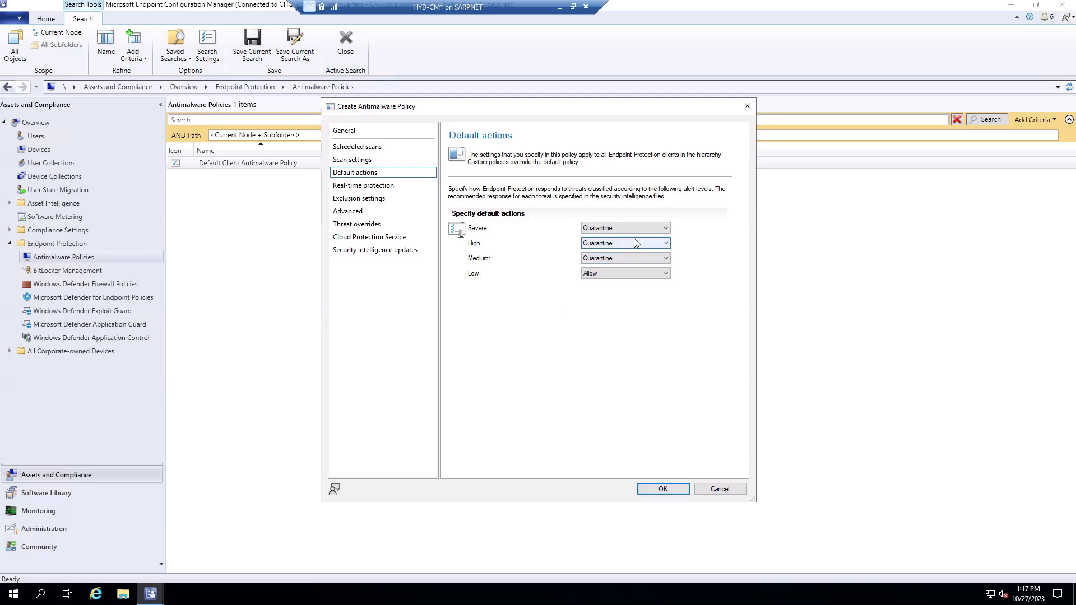
left_click(627, 258)
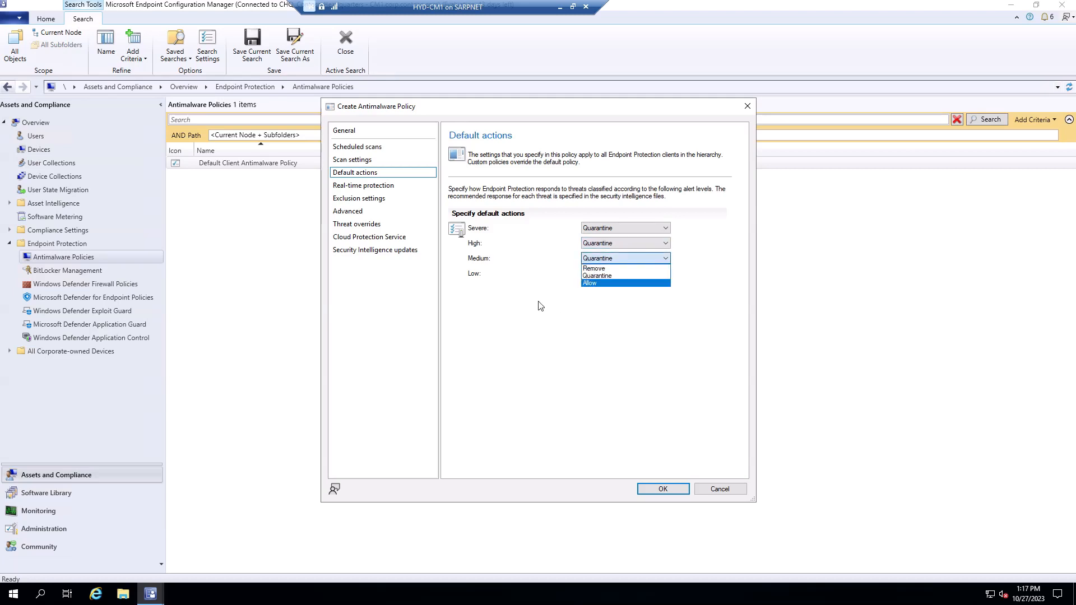
left_click(523, 261)
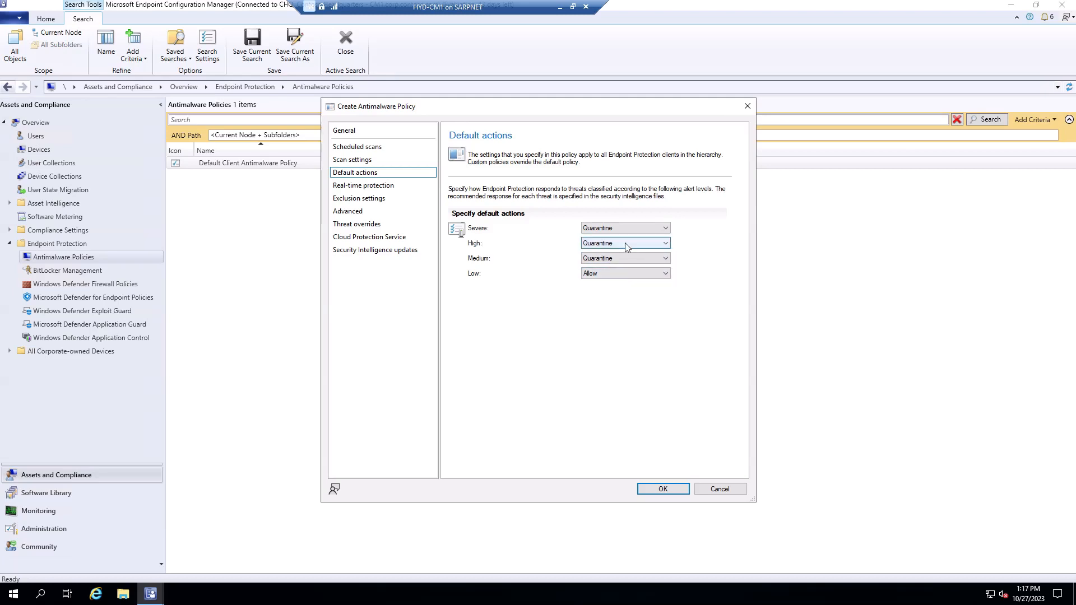
Set the policy's default action for low-level threats to Quarantine.
left_click(652, 259)
left_click(647, 267)
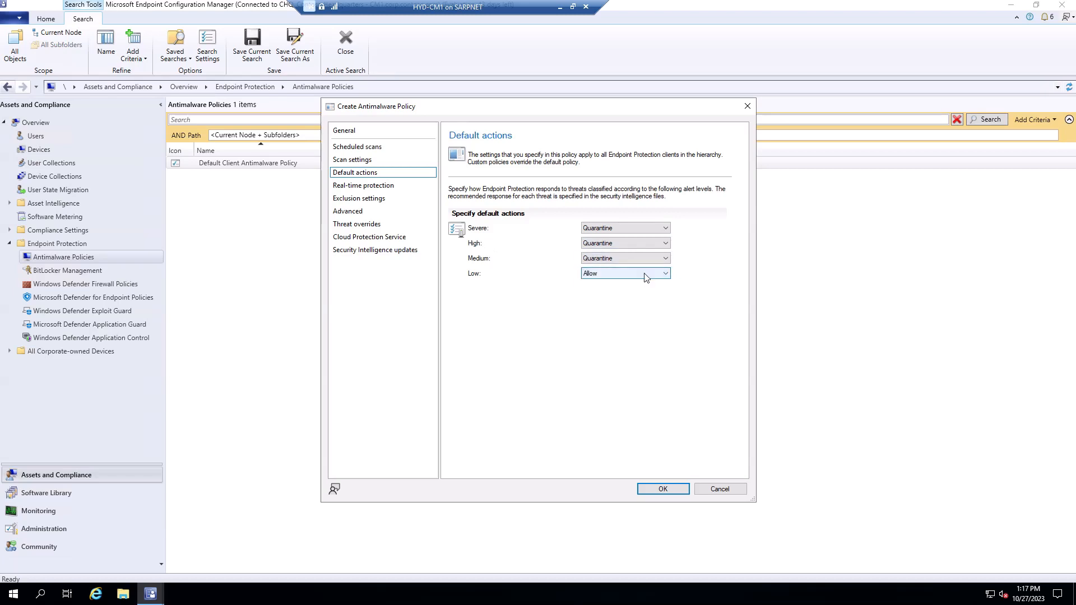
left_click(647, 279)
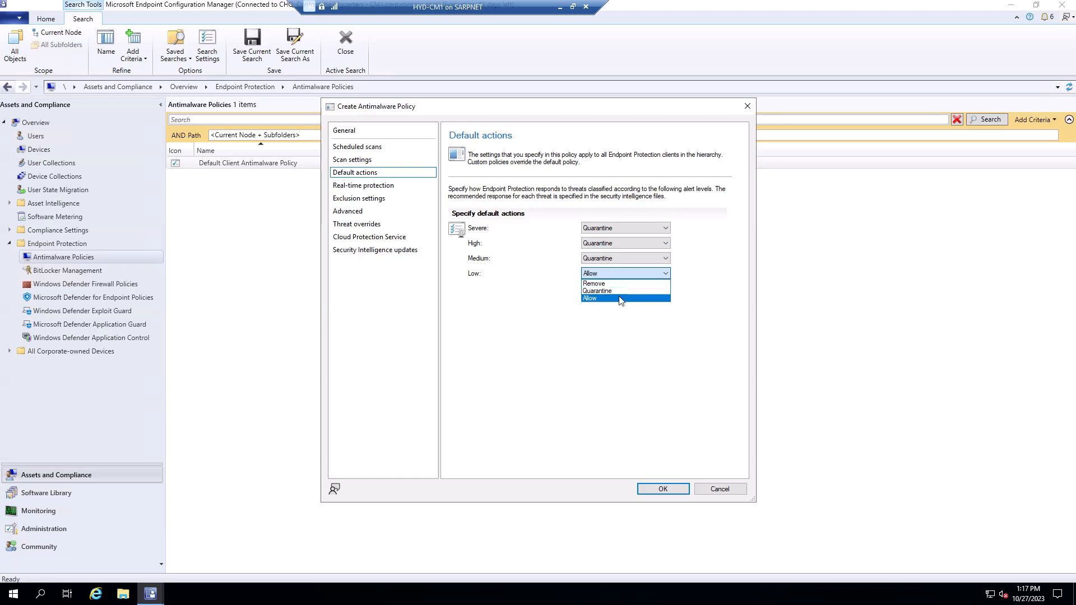
left_click(552, 326)
left_click(651, 275)
left_click(622, 291)
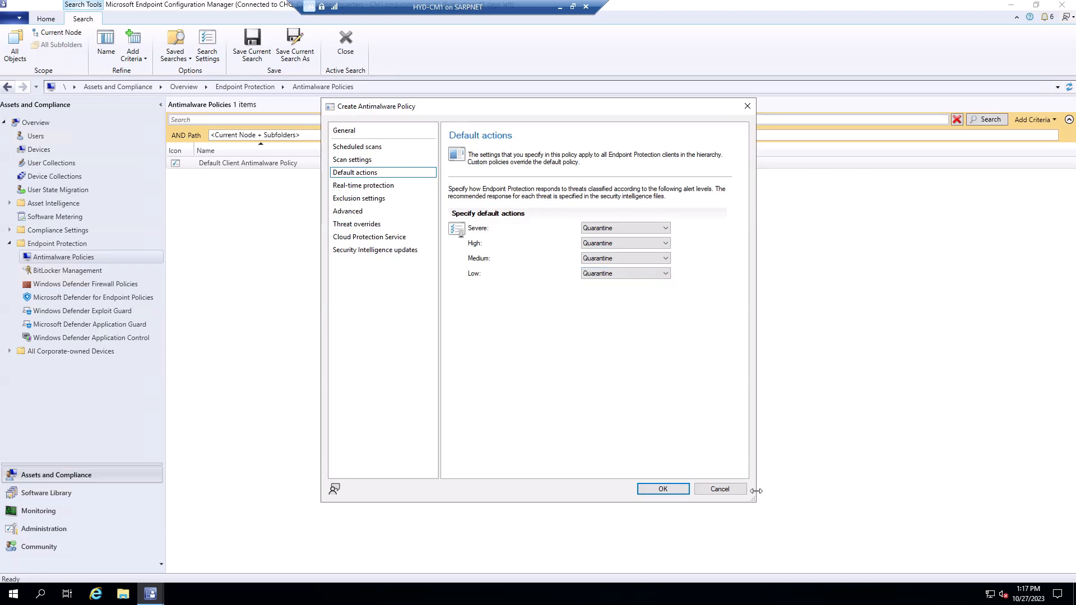
Review the policy's real-time protection choices for system file scanning, user configuration and unwanted applications, keeping Scan incoming and outgoing files.
left_click(363, 186)
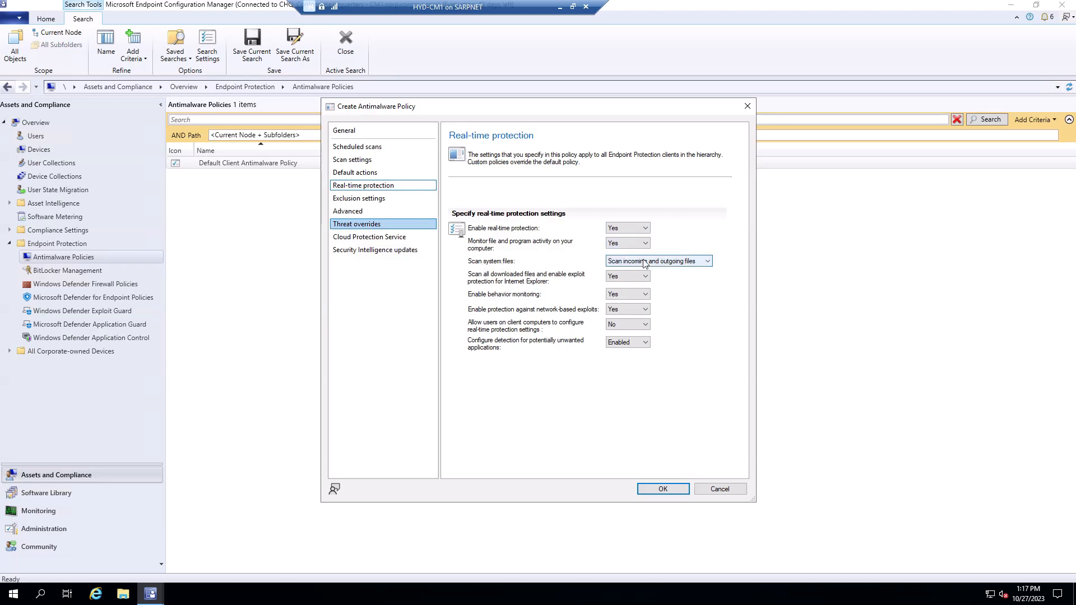
left_click(676, 264)
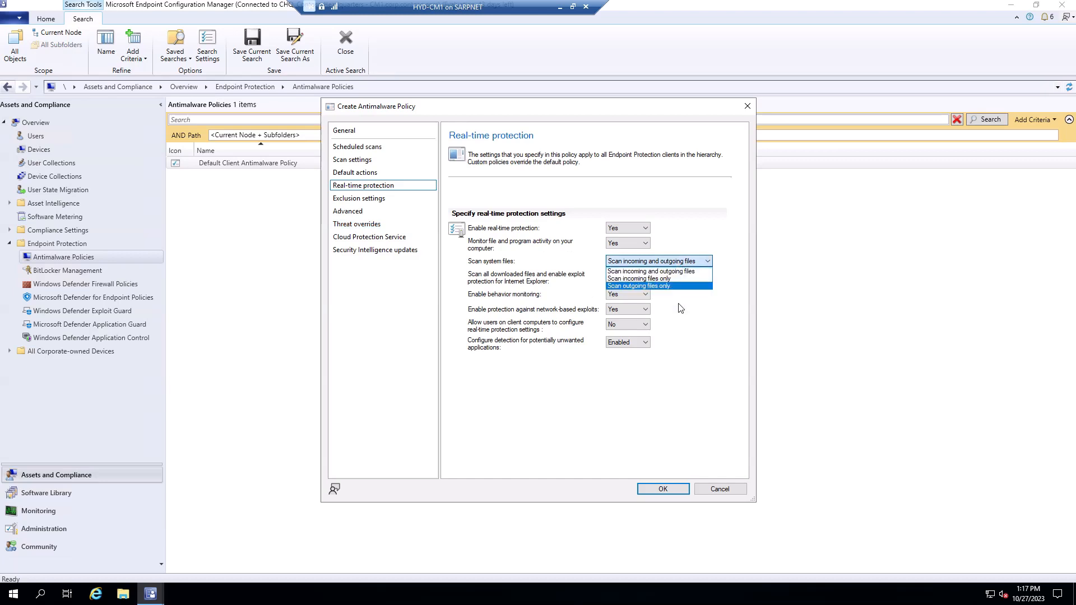
left_click(669, 272)
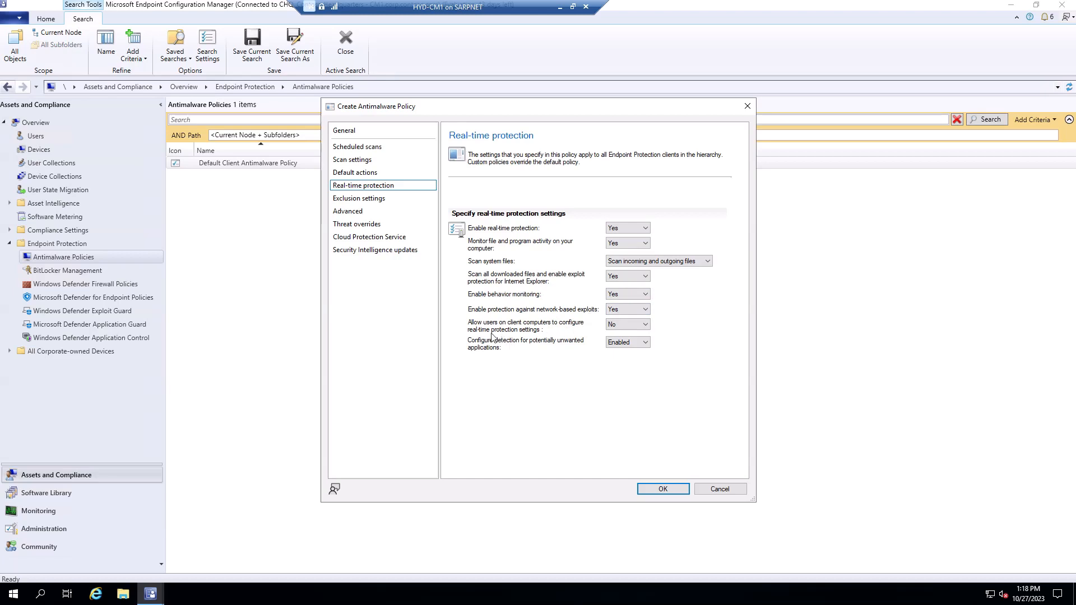
left_click(619, 325)
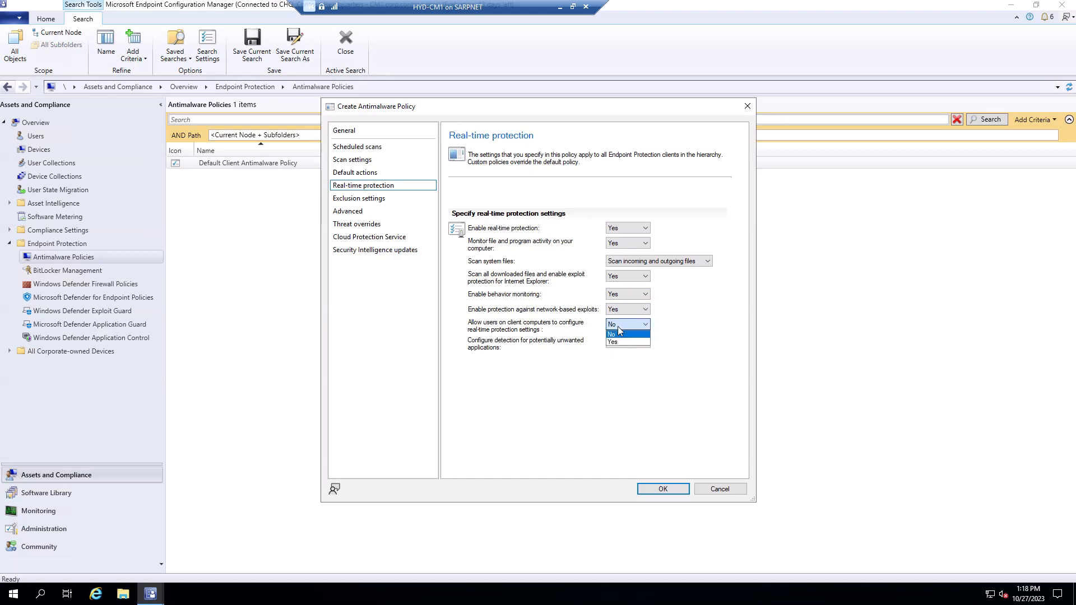
left_click(574, 385)
left_click(623, 348)
left_click(545, 382)
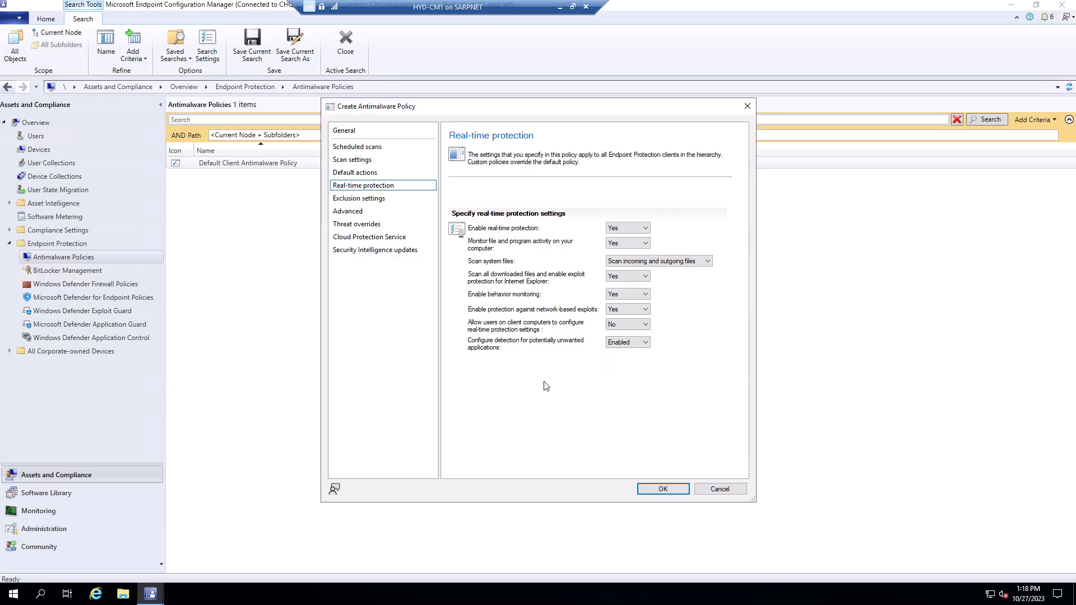
Review the policy's file and folder exclusions and close the exclusion list without saving changes.
left_click(381, 200)
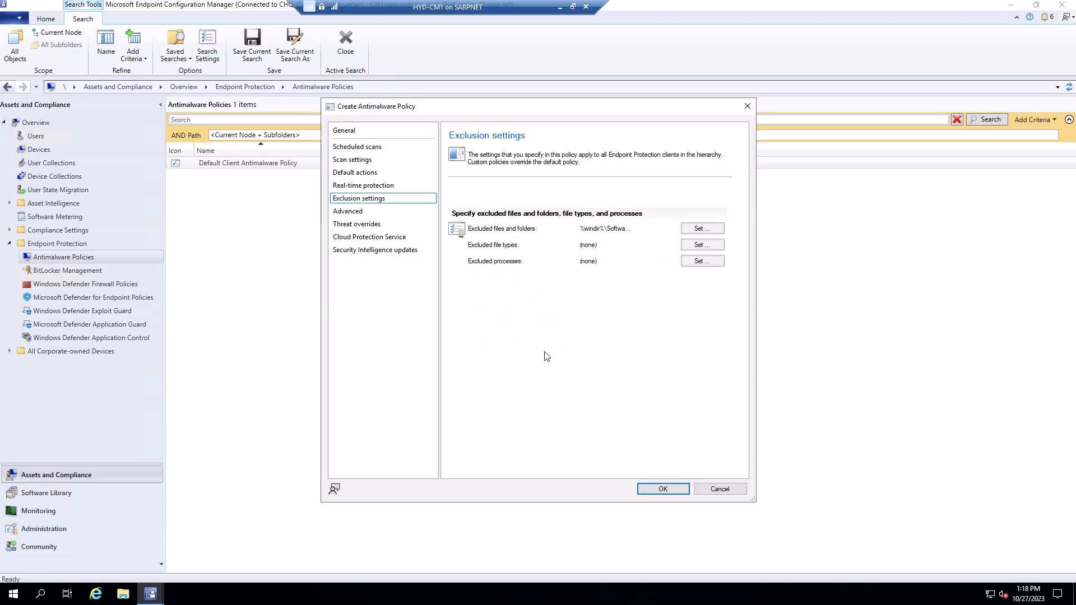
left_click(698, 229)
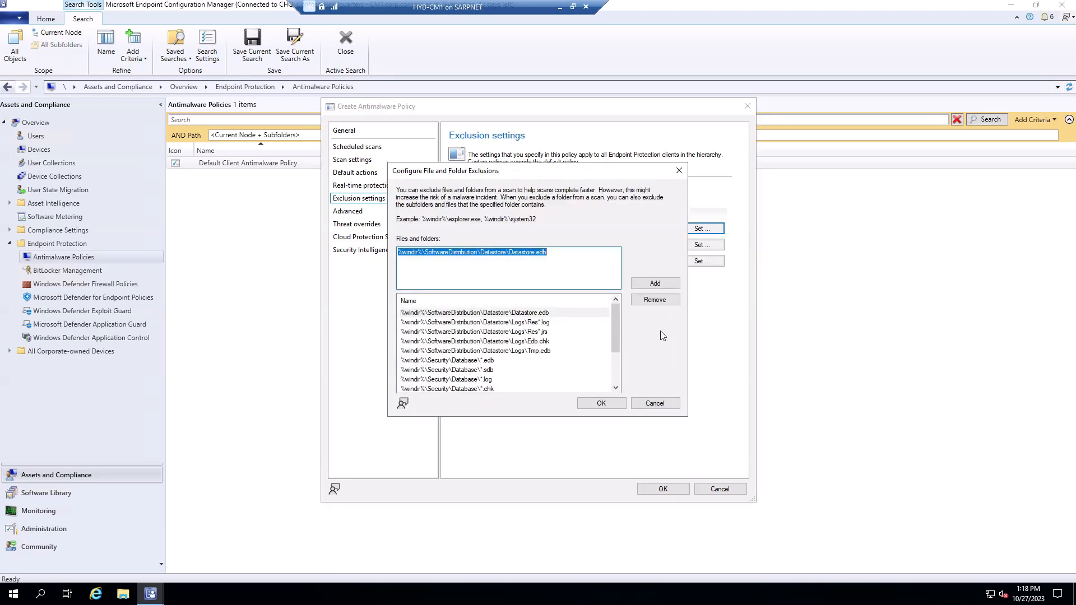
left_click(672, 287)
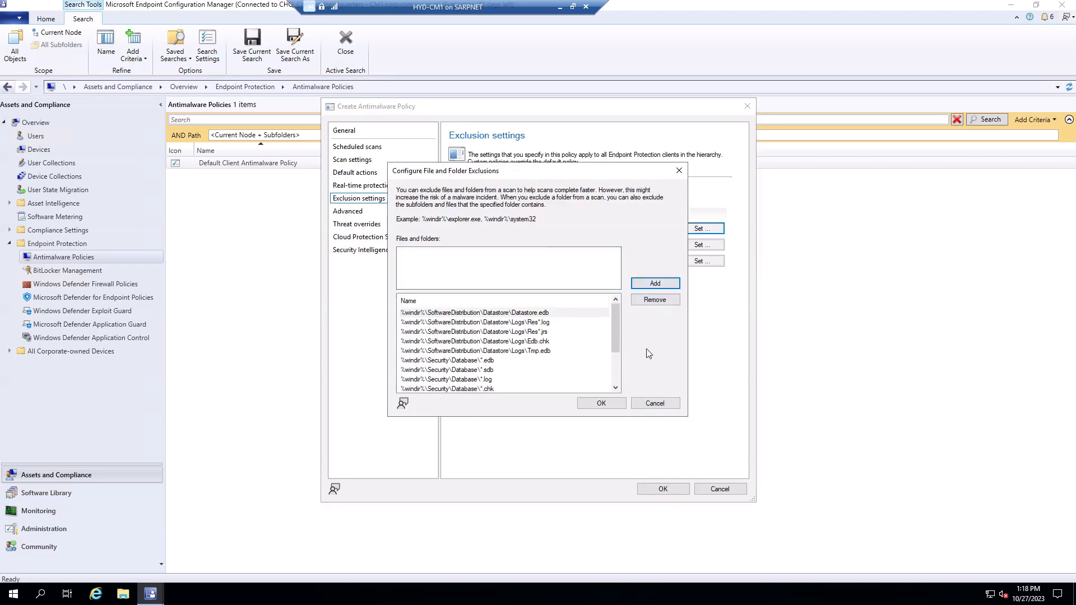
left_click(642, 404)
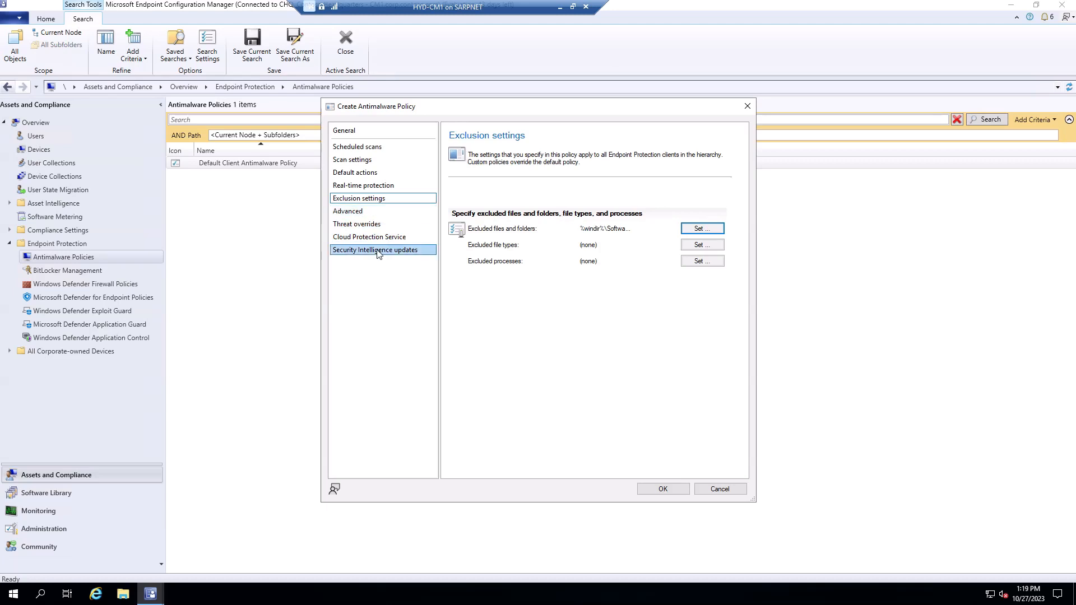
Review the policy's advanced settings, including whether a system restore point is created before computers are cleaned.
left_click(358, 212)
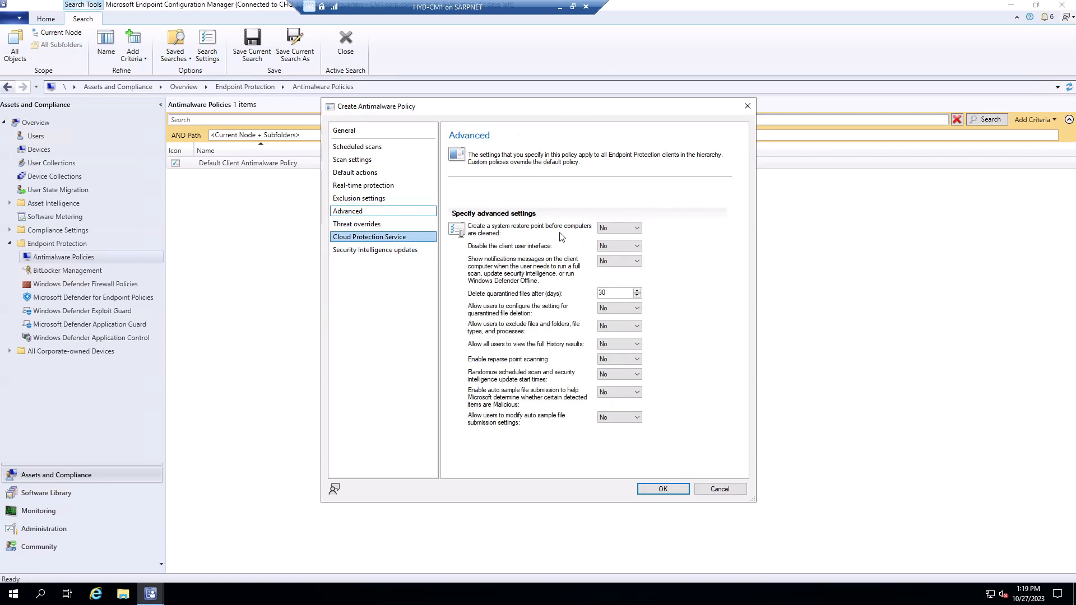
left_click(633, 228)
left_click(632, 228)
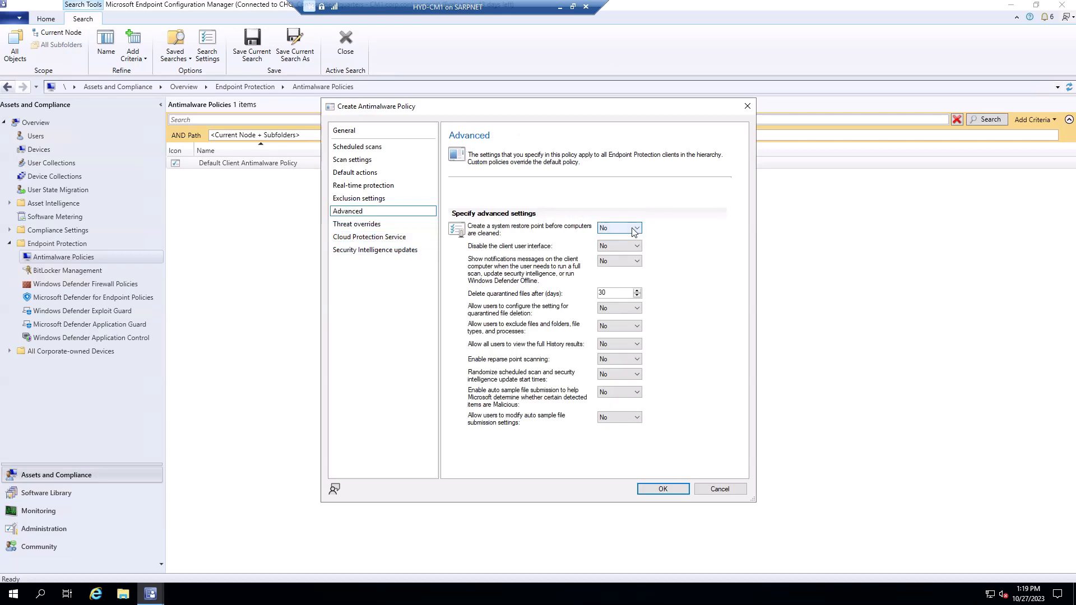
left_click(637, 228)
left_click(671, 233)
Review the policy's threat override settings and the Cloud Protection Service membership type.
left_click(356, 227)
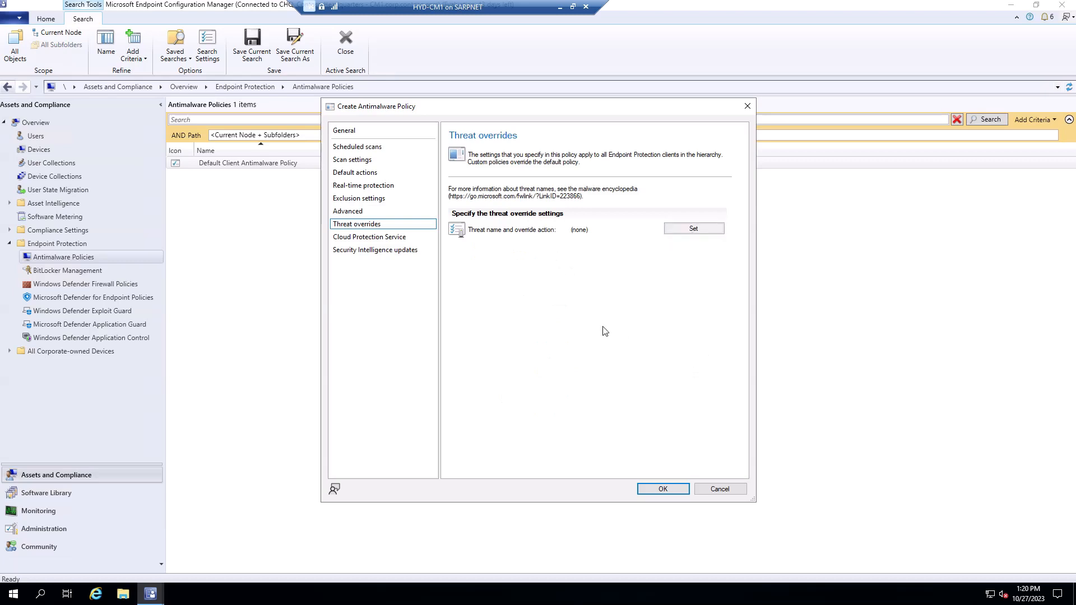
left_click(361, 240)
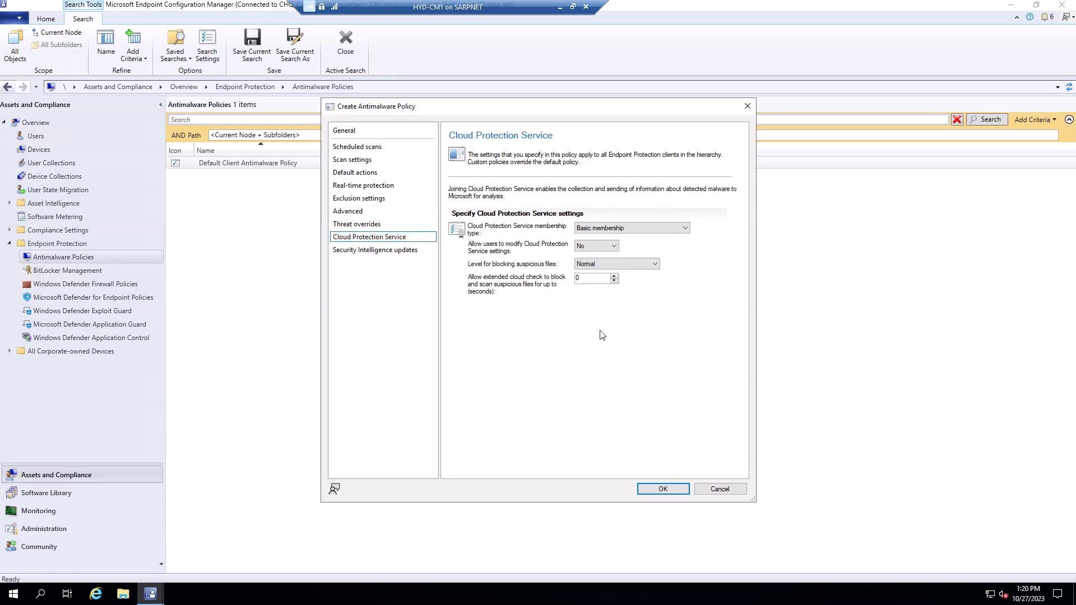
left_click(608, 232)
left_click(614, 234)
In the security intelligence update settings, set the daily check to 7:00 AM and keep the 72-hour limit for alternative sources.
left_click(354, 251)
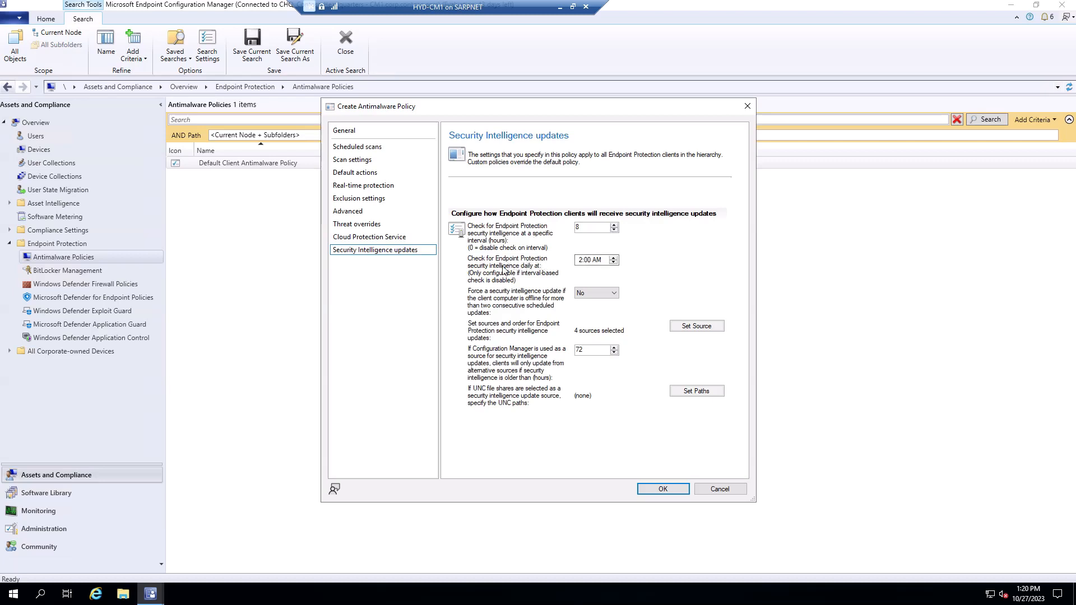
left_click(583, 261)
left_click(593, 350)
left_click(590, 350)
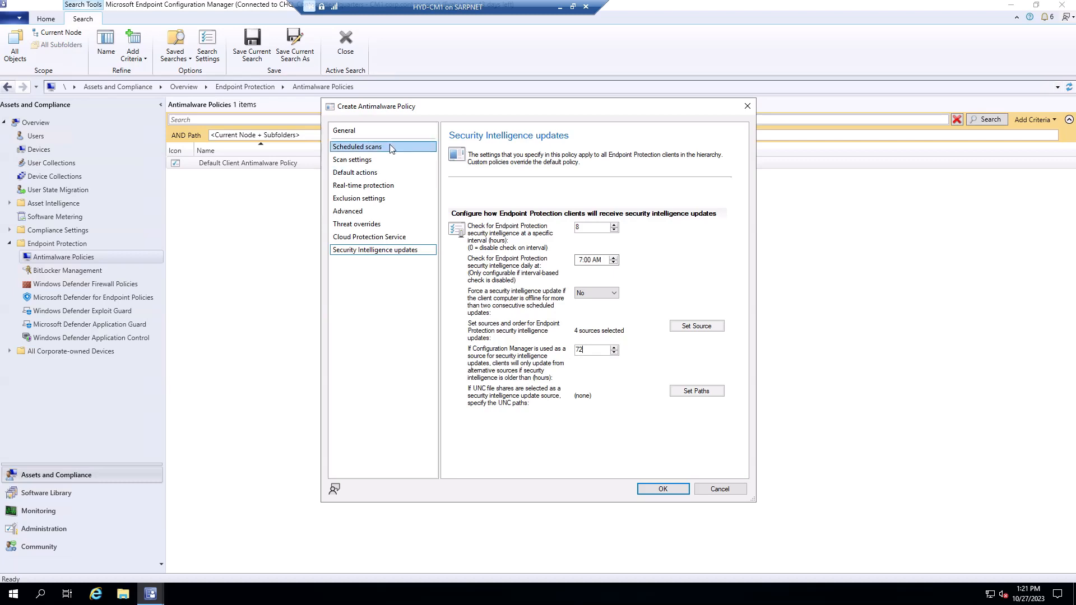
Recheck the policy's settings from General through Security Intelligence updates and save the new antimalware policy.
left_click(370, 130)
left_click(385, 149)
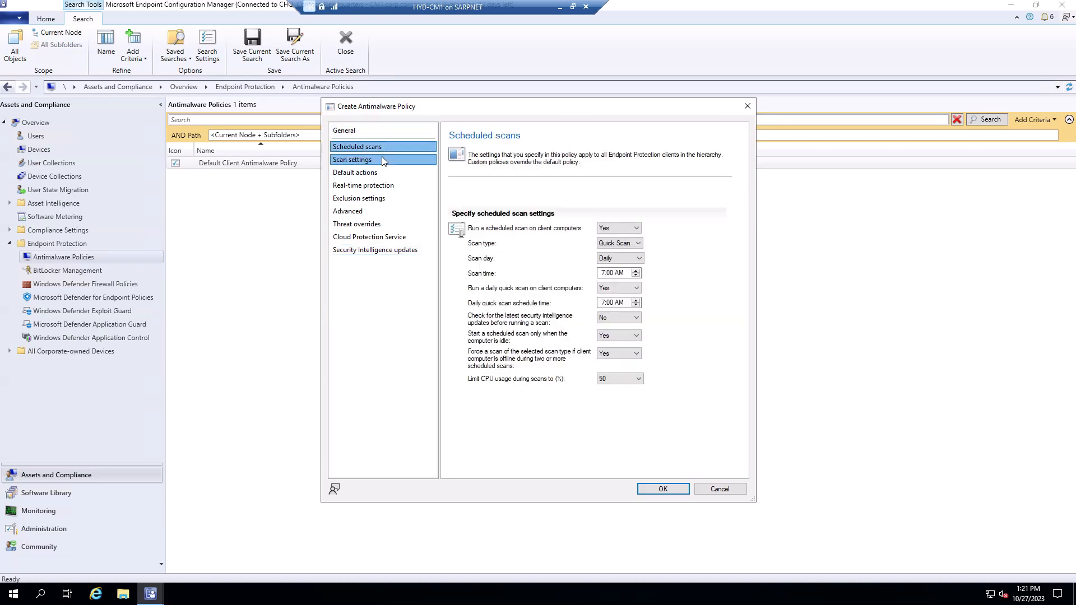
left_click(382, 159)
left_click(382, 173)
left_click(381, 185)
left_click(384, 199)
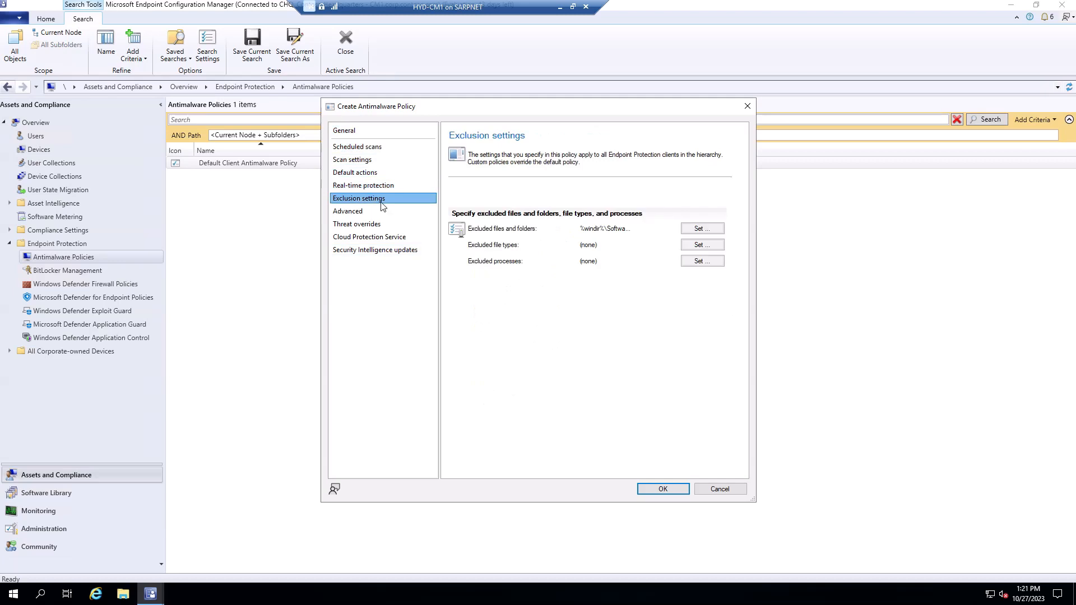
left_click(385, 212)
left_click(388, 225)
left_click(391, 238)
left_click(392, 250)
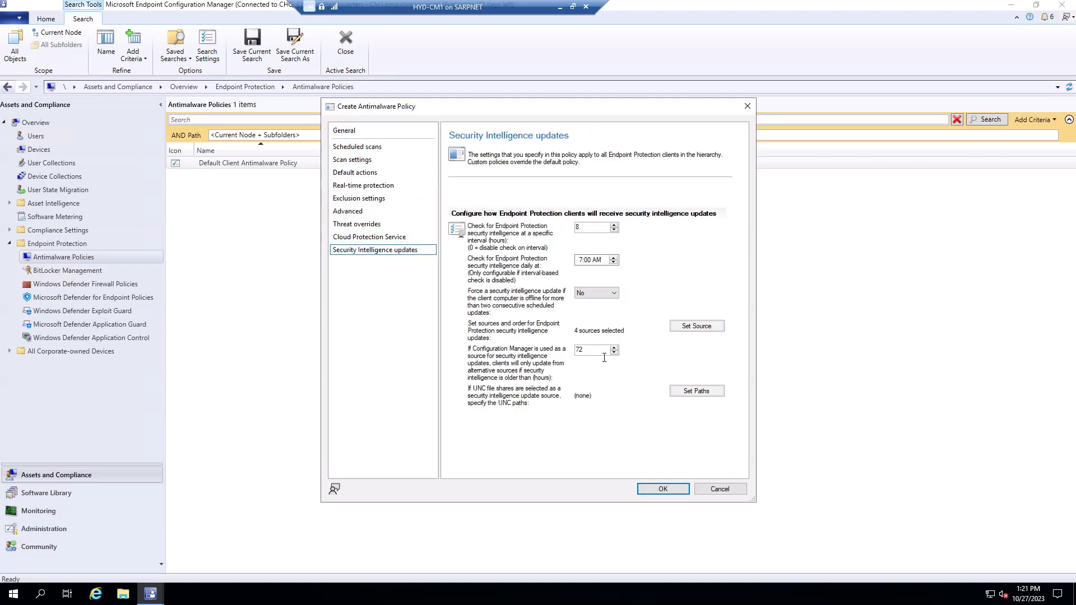
left_click(664, 490)
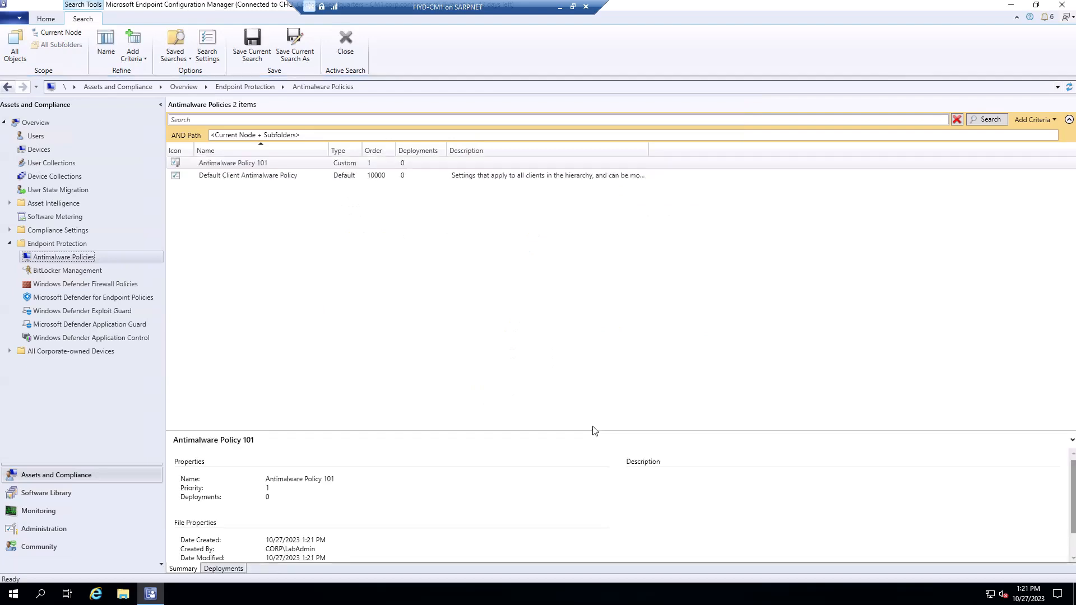
Examine the saved settings and security permissions in the properties of Antimalware Policy 101 and close them without changes.
left_click(240, 163)
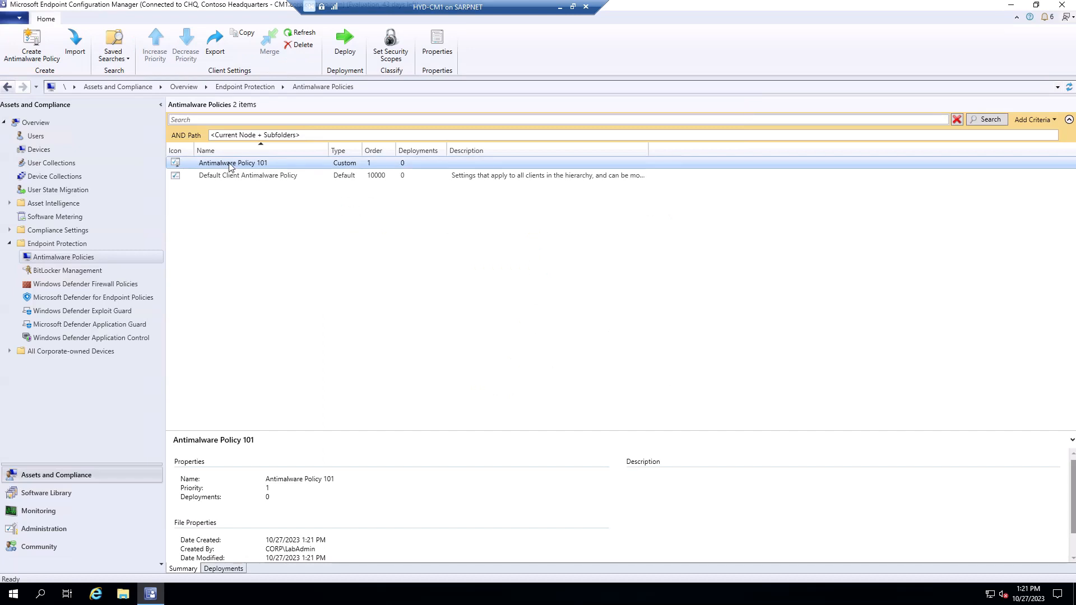
right_click(229, 167)
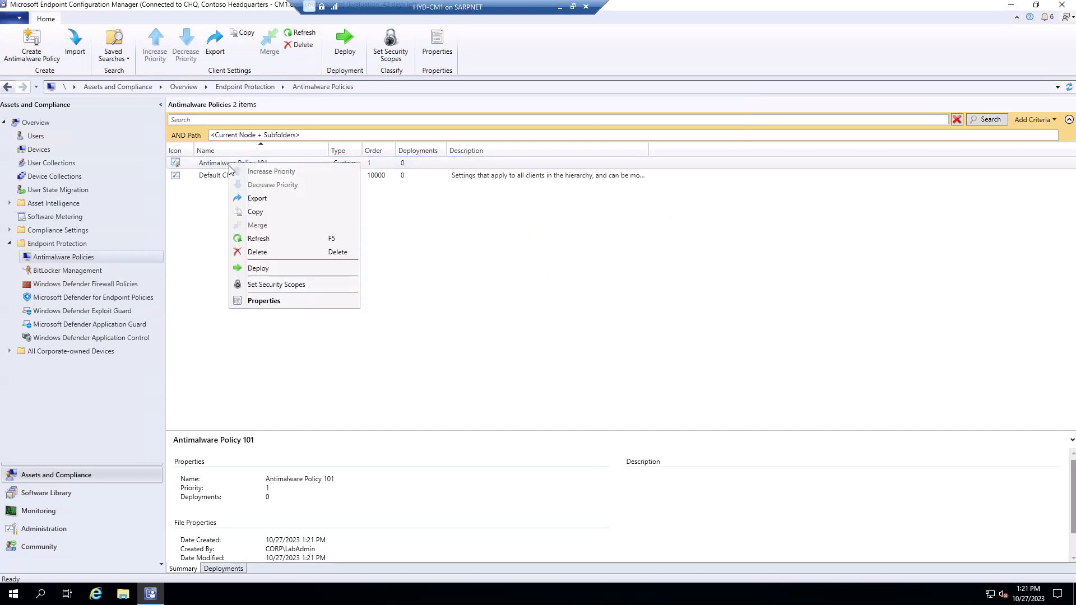
left_click(266, 303)
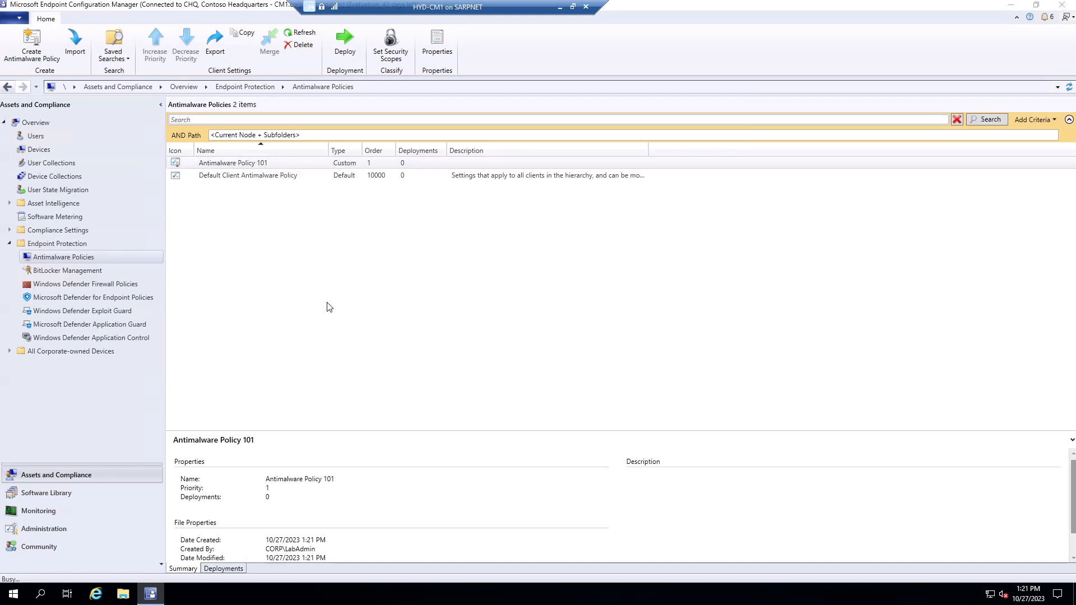
left_click(358, 147)
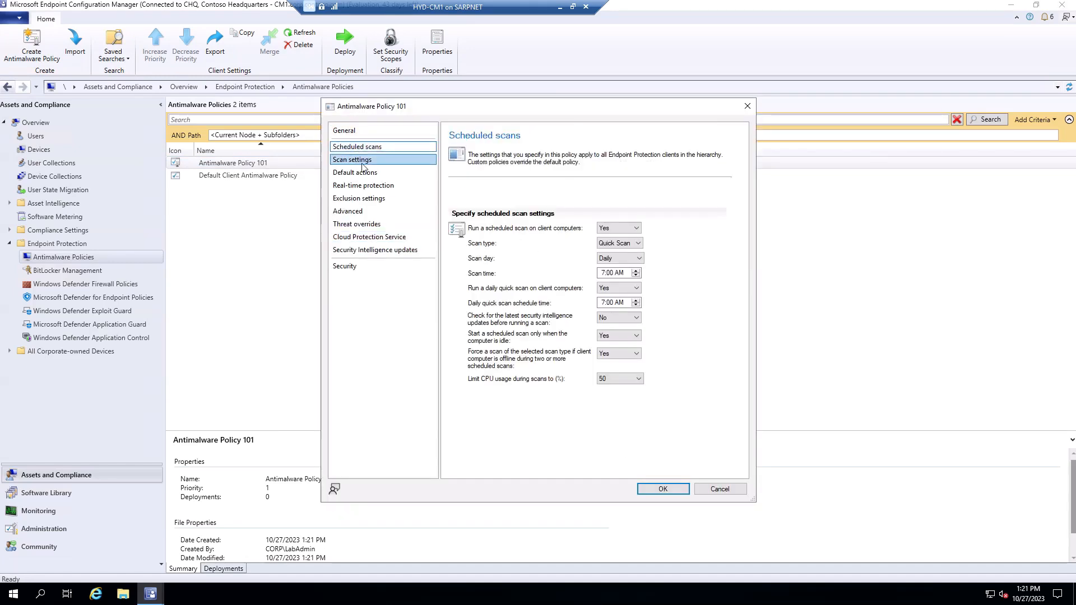
left_click(364, 186)
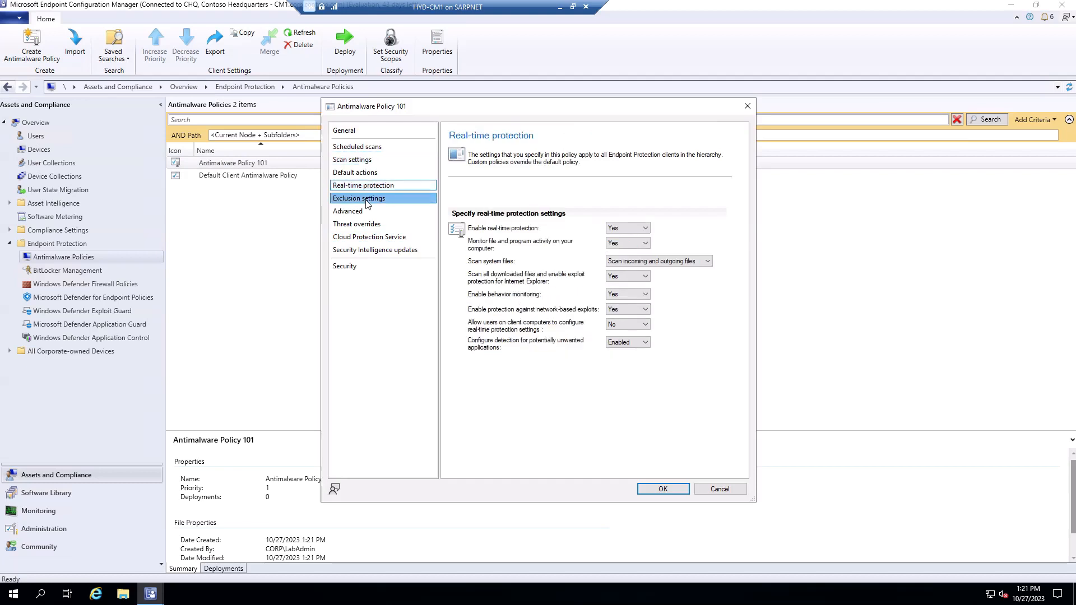
left_click(367, 211)
left_click(370, 225)
left_click(371, 237)
left_click(375, 250)
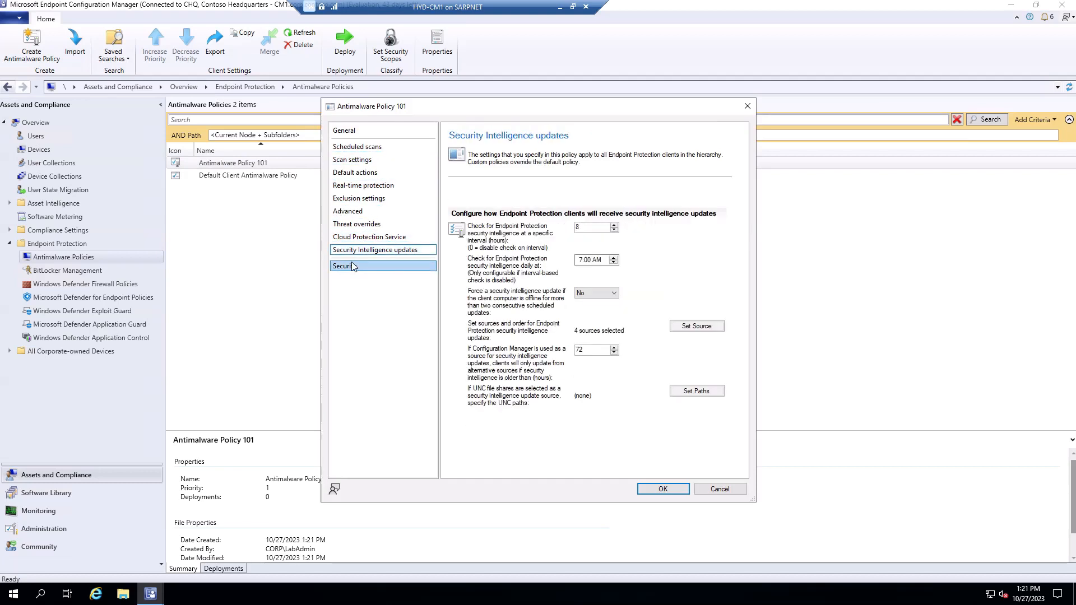
left_click(421, 267)
left_click(727, 489)
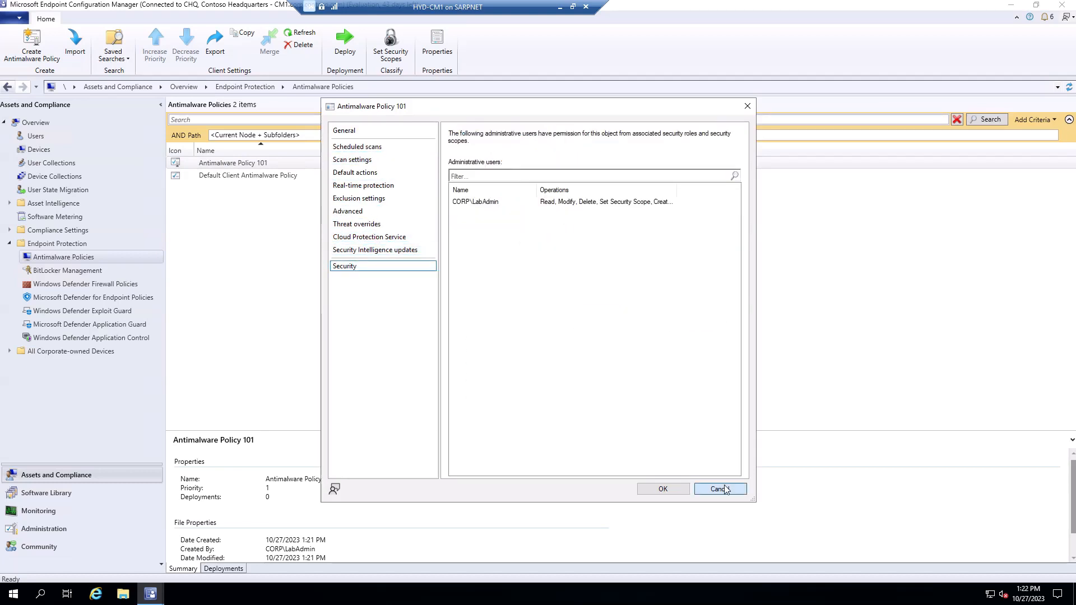
Reopen the properties of Antimalware Policy 101 and inspect which operations its administrative user is permitted.
right_click(257, 163)
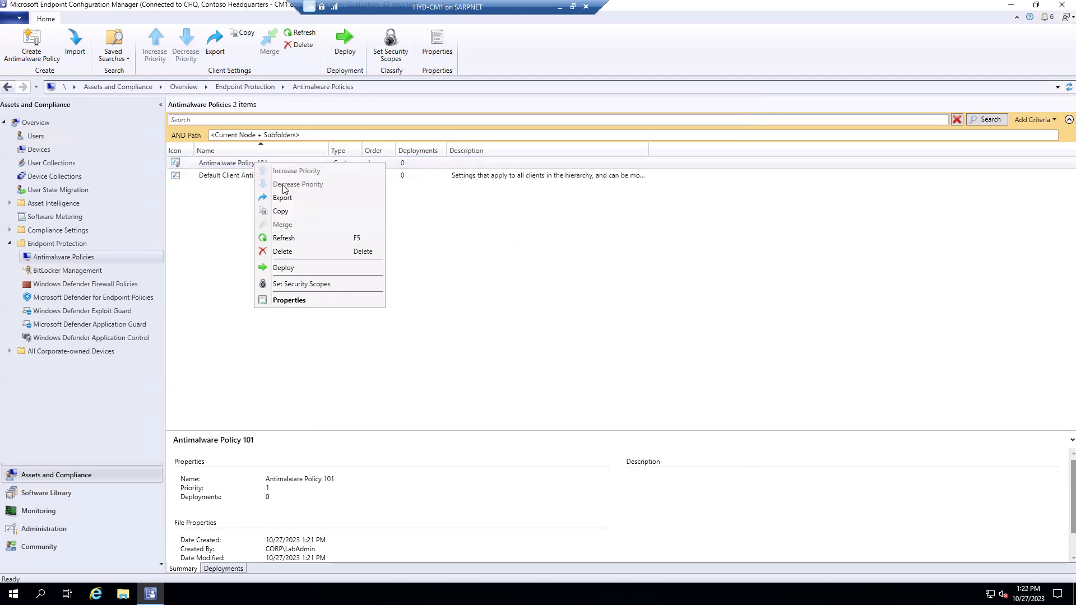
left_click(308, 302)
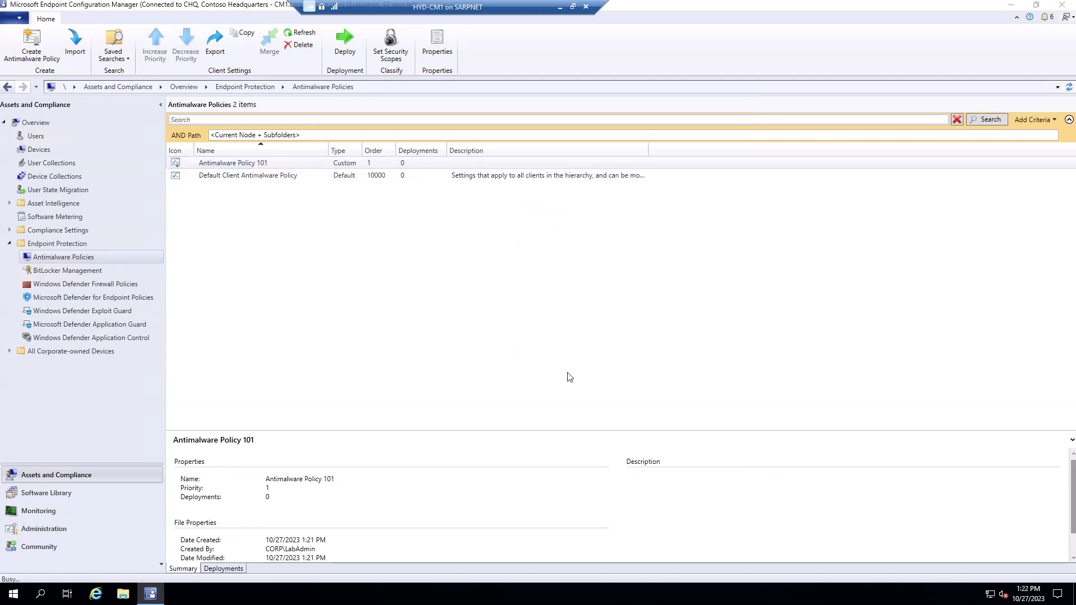
left_click(344, 266)
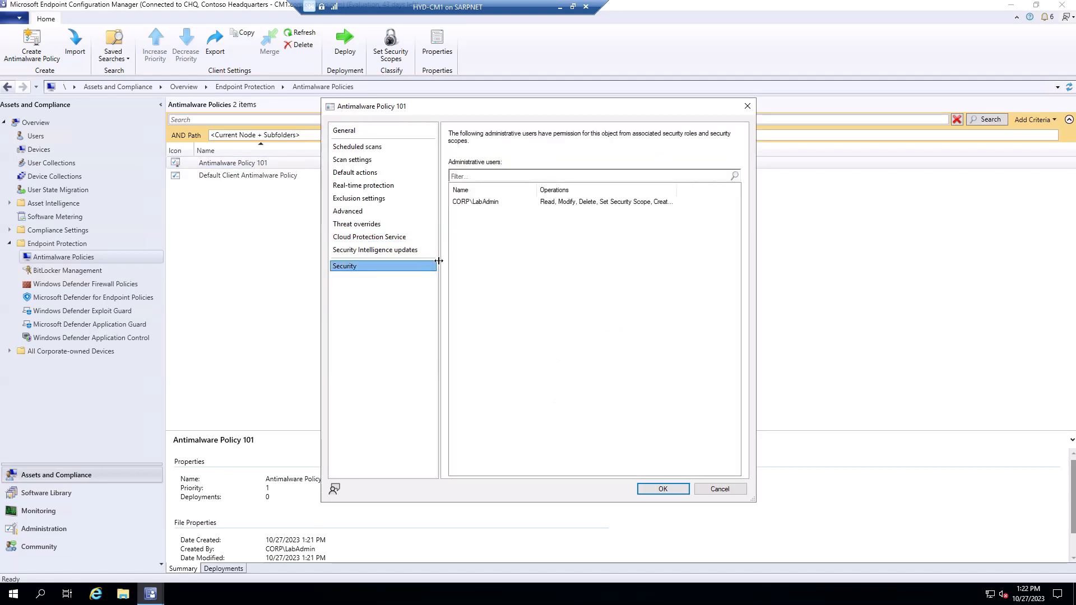
left_click(567, 201)
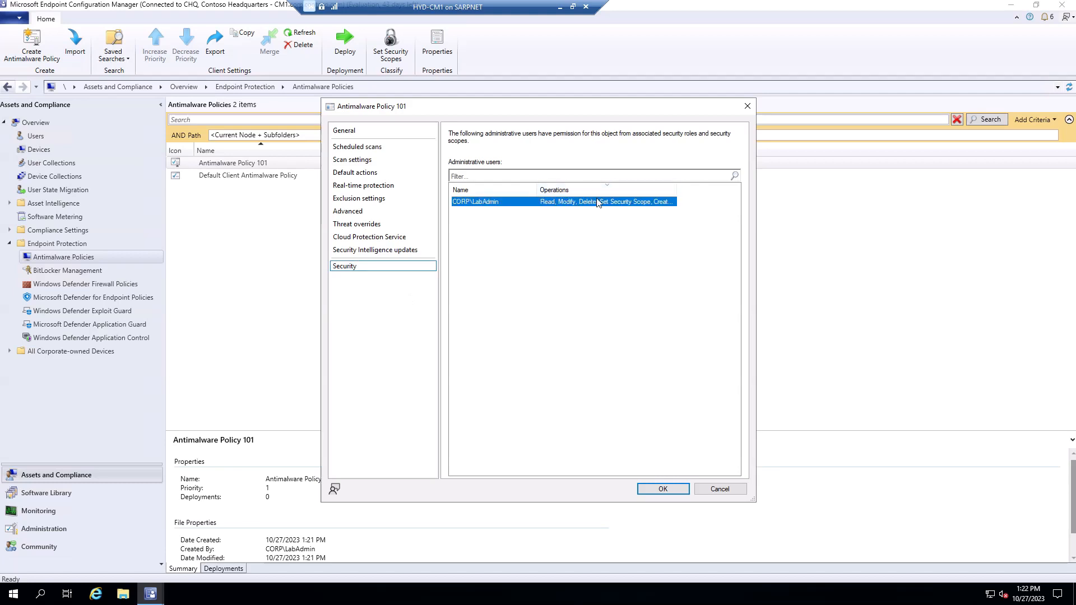
left_click(720, 489)
Check the available actions for Antimalware Policy 101 and show its list of deployments.
right_click(240, 163)
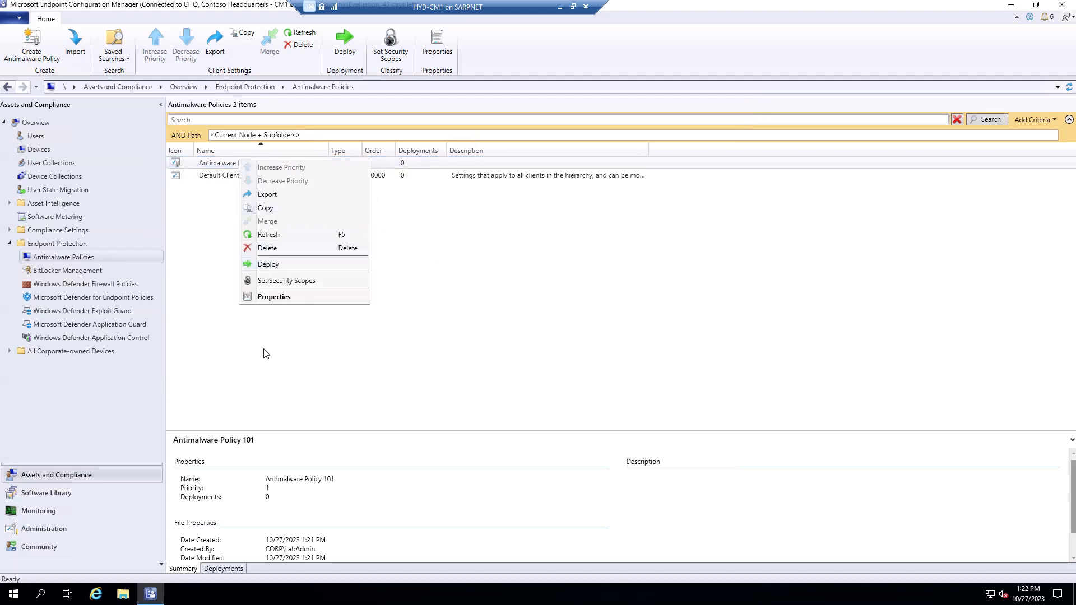
left_click(219, 571)
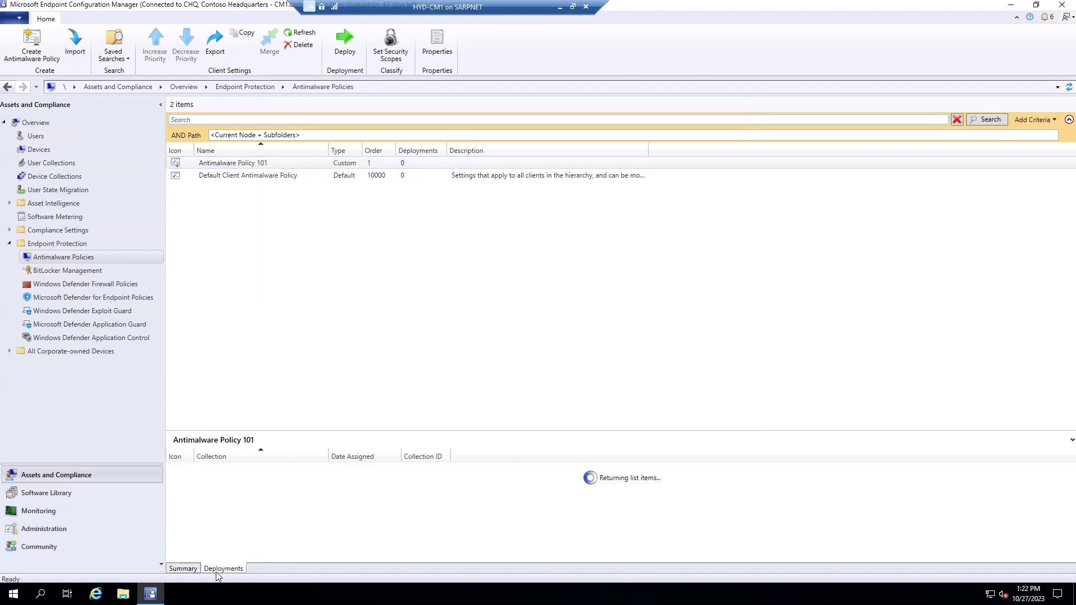
Start deploying Antimalware Policy 101, check the available device collections, pick All Systems and cancel the deployment.
right_click(260, 163)
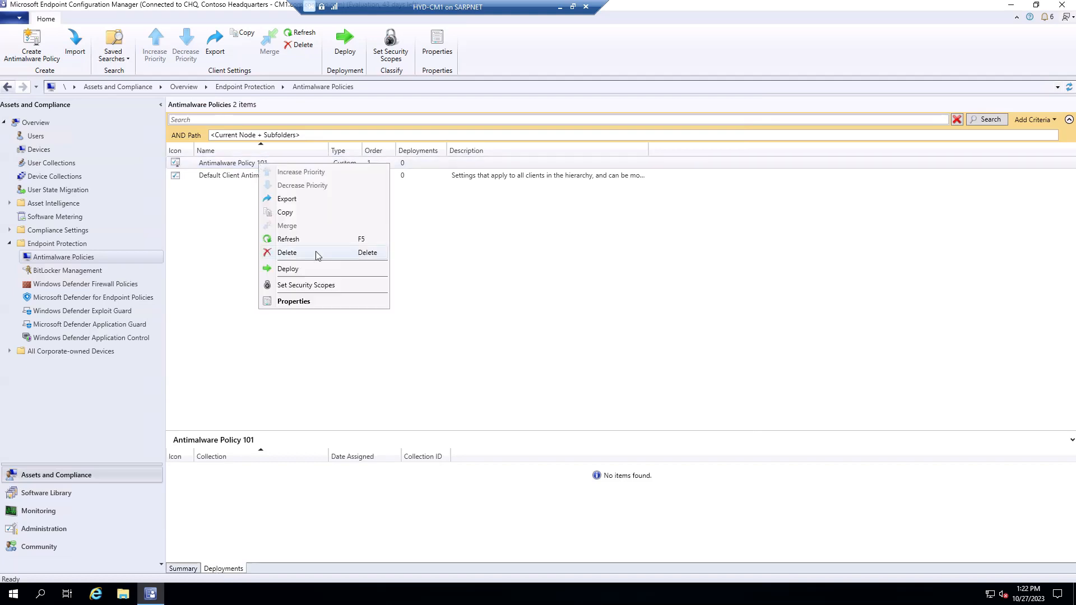
left_click(295, 269)
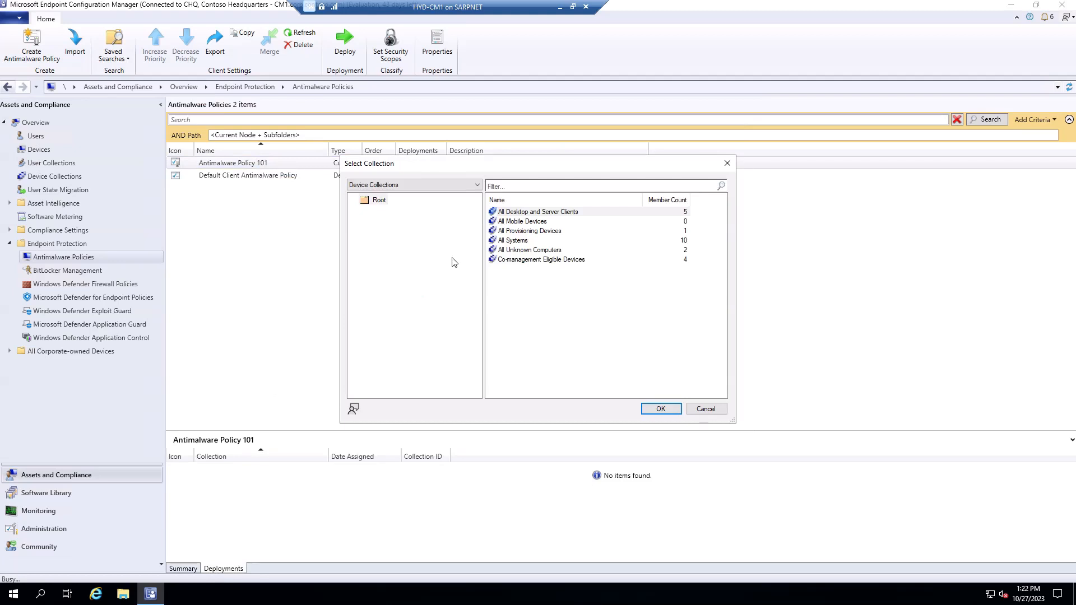
left_click(475, 187)
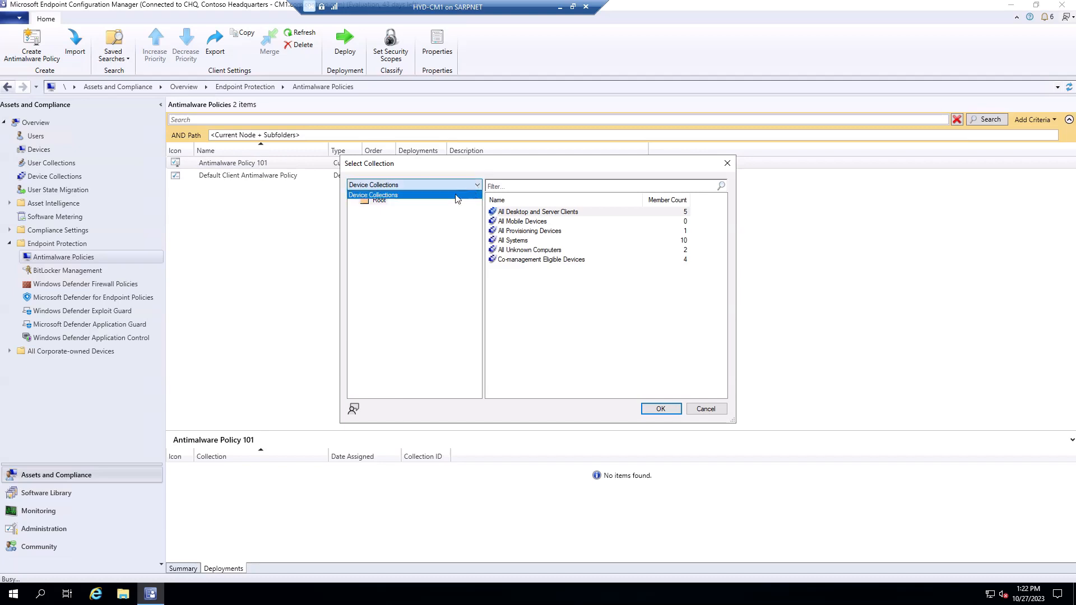
left_click(460, 195)
left_click(464, 186)
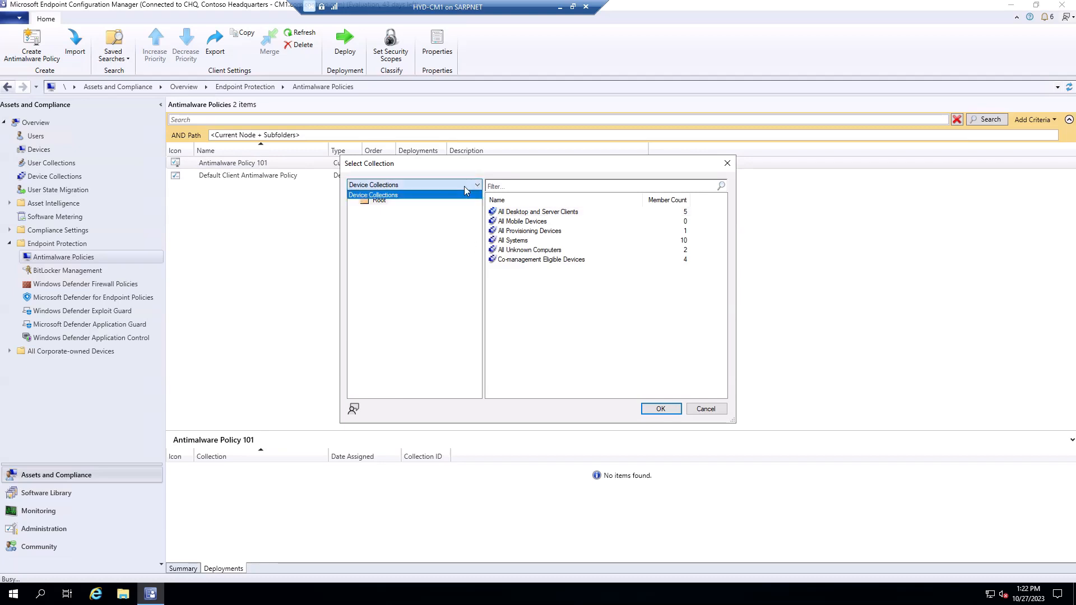
left_click(464, 186)
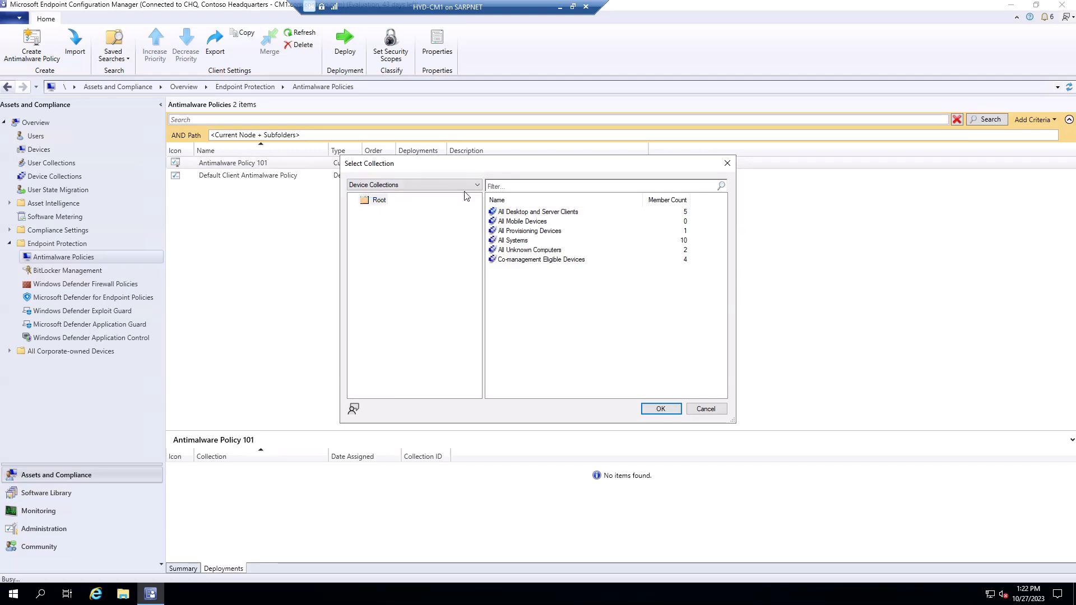
left_click(514, 242)
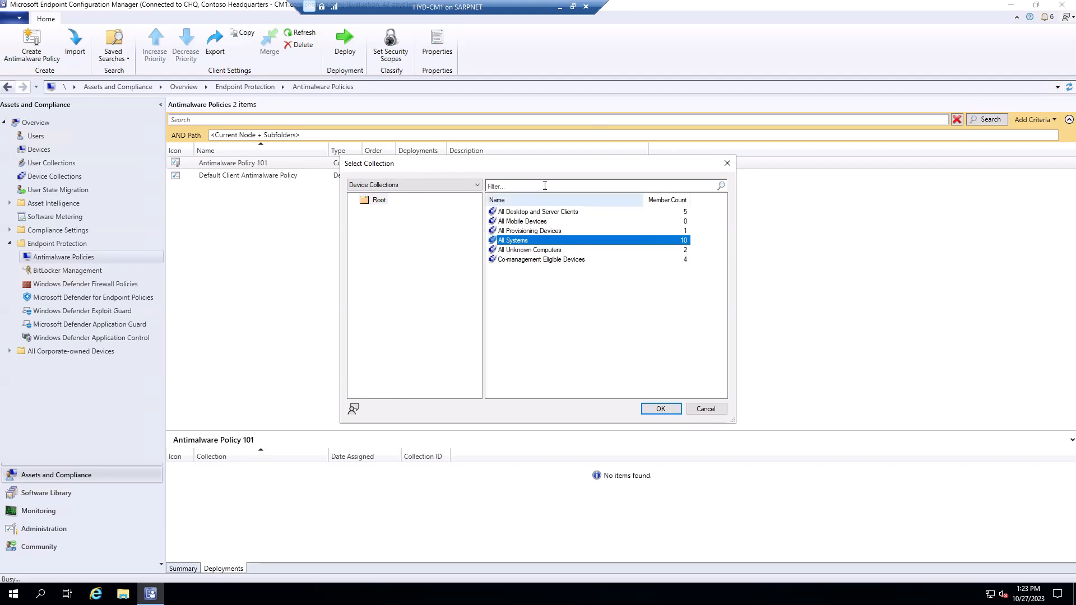
left_click(708, 410)
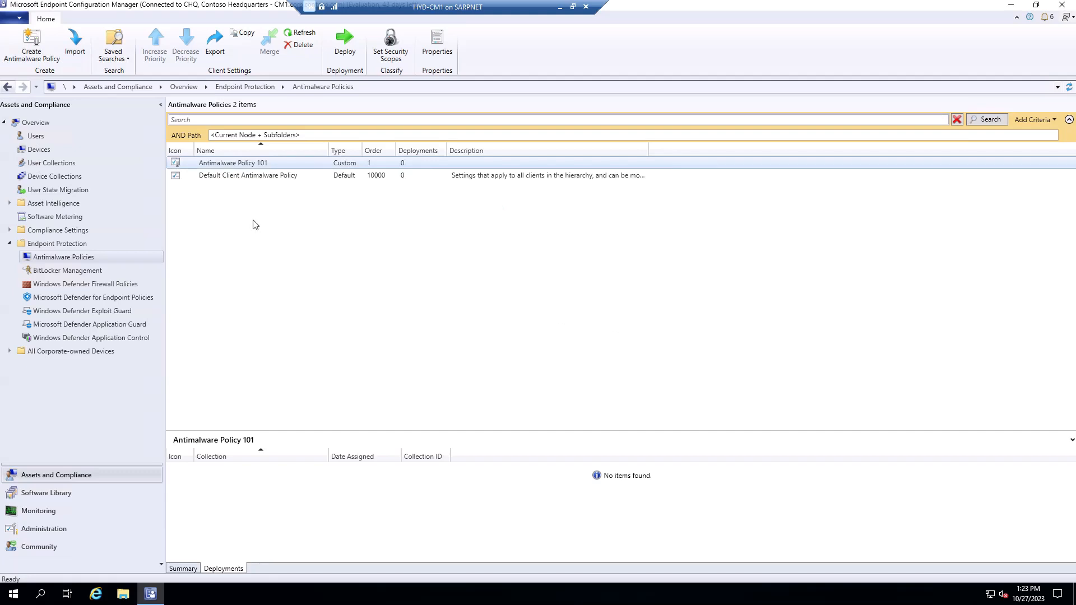
Try the Full Scan type in the scheduled scan settings of Antimalware Policy 101, check the scan day choices and discard the changes.
right_click(245, 166)
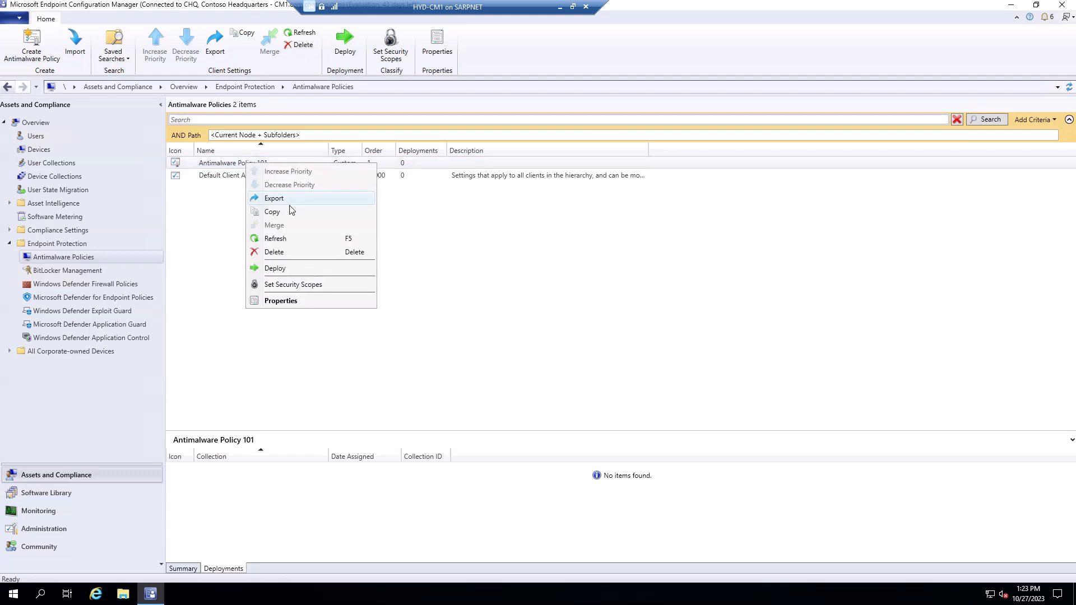
left_click(436, 279)
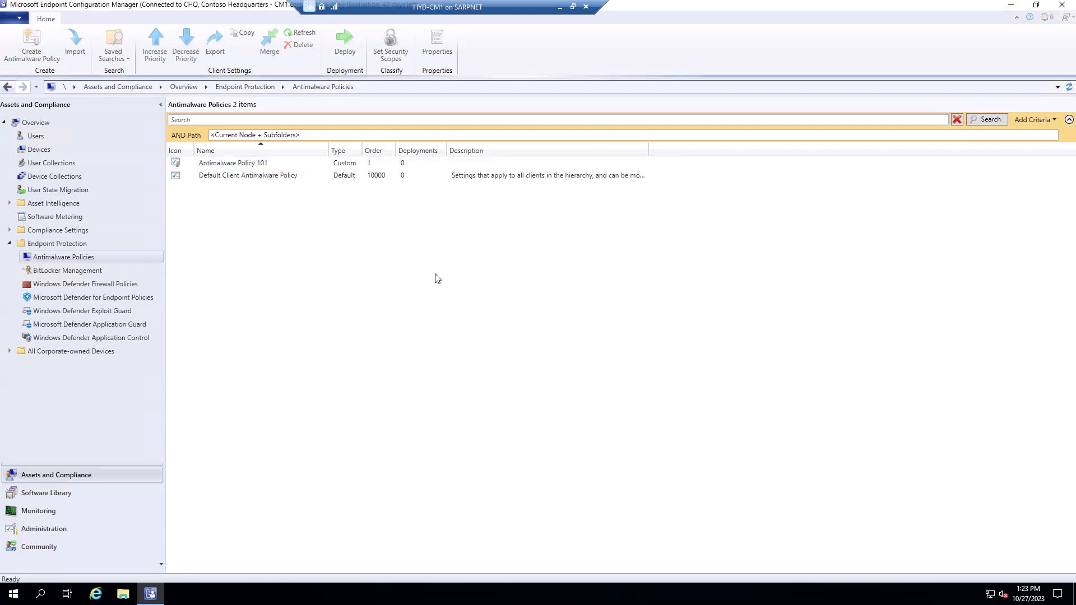
right_click(215, 167)
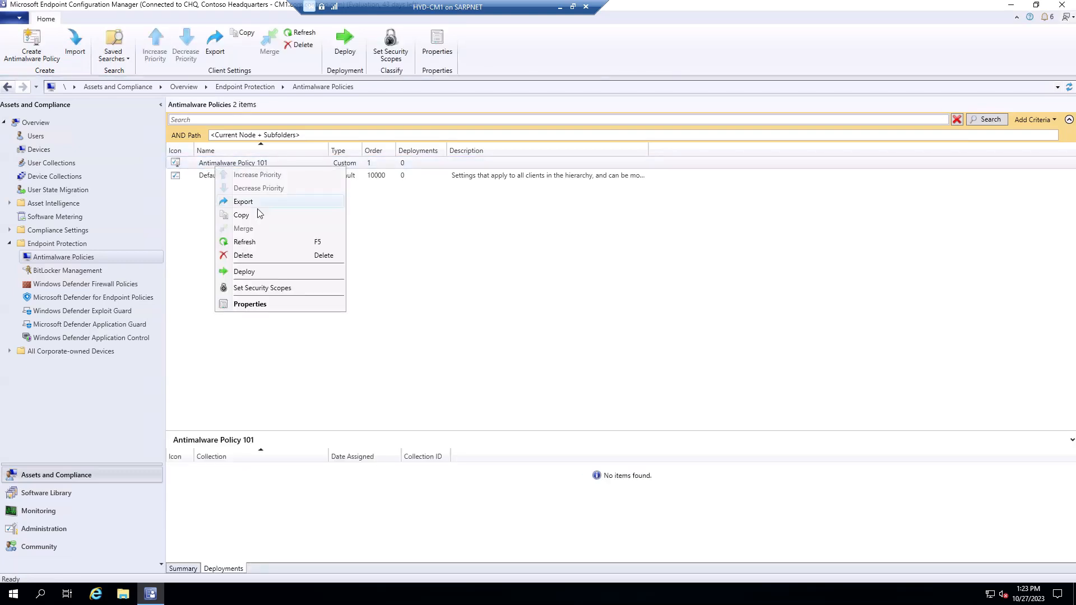
left_click(280, 304)
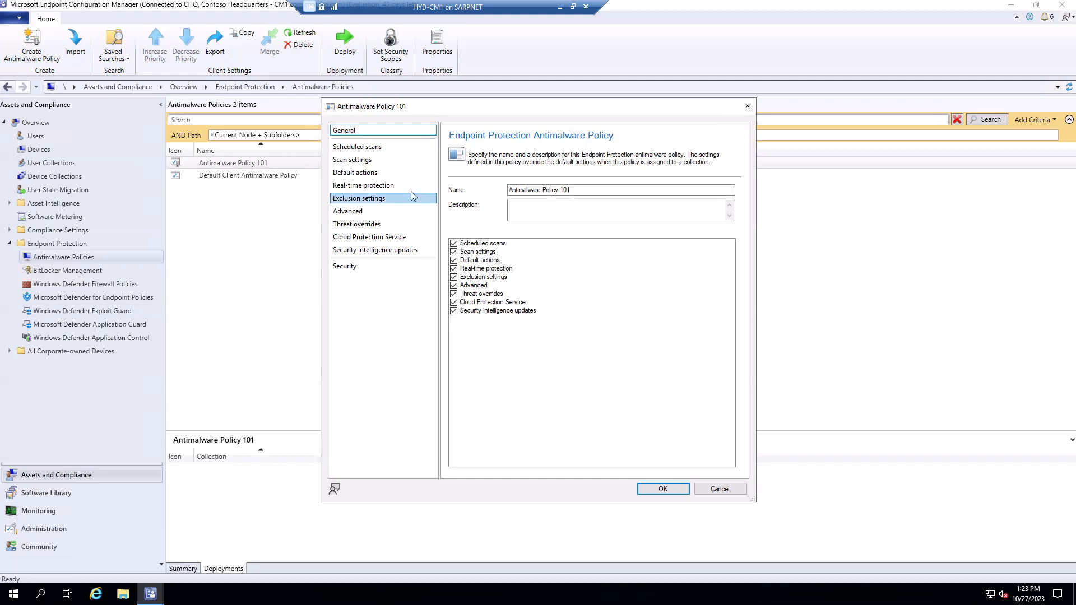
left_click(381, 150)
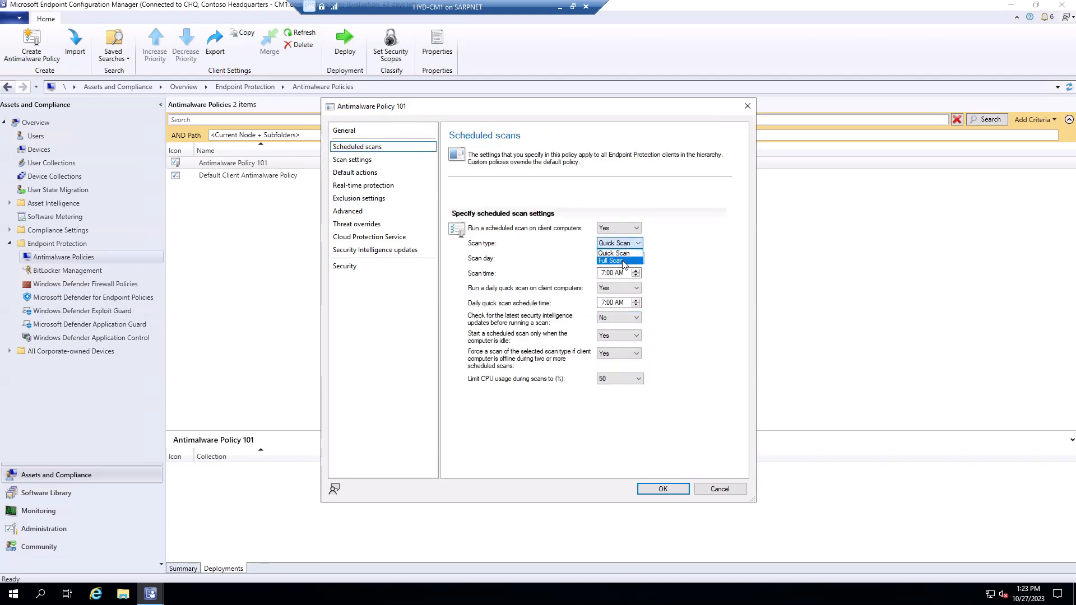
left_click(616, 260)
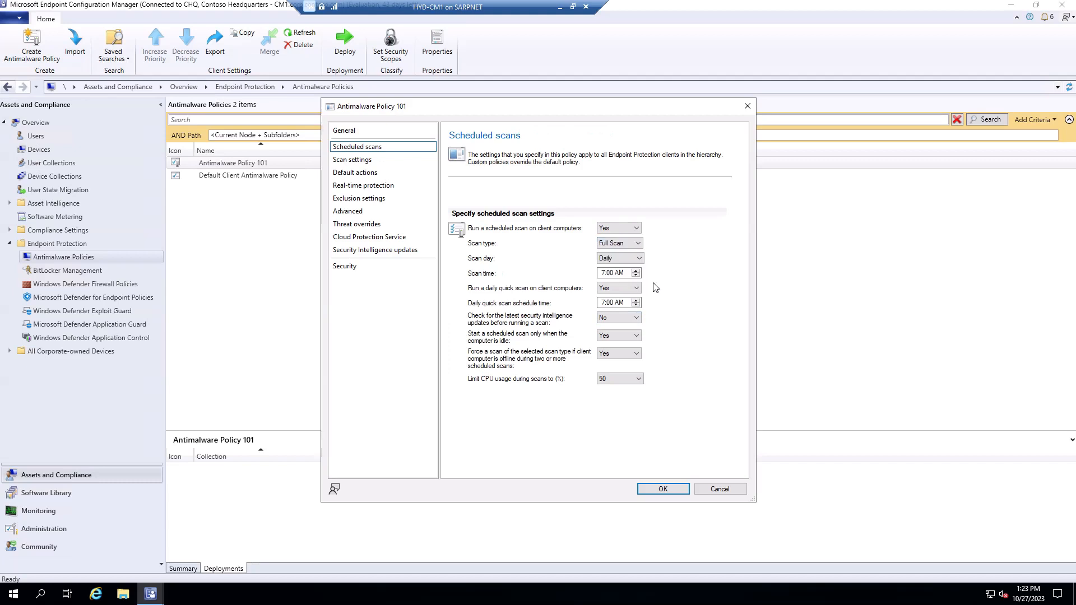
left_click(634, 259)
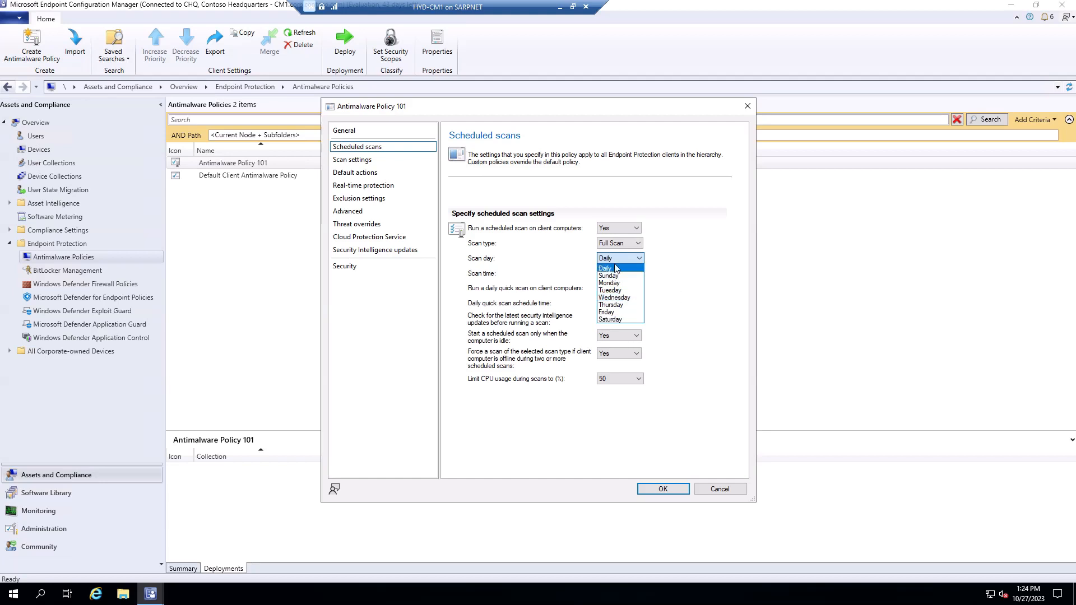
left_click(688, 299)
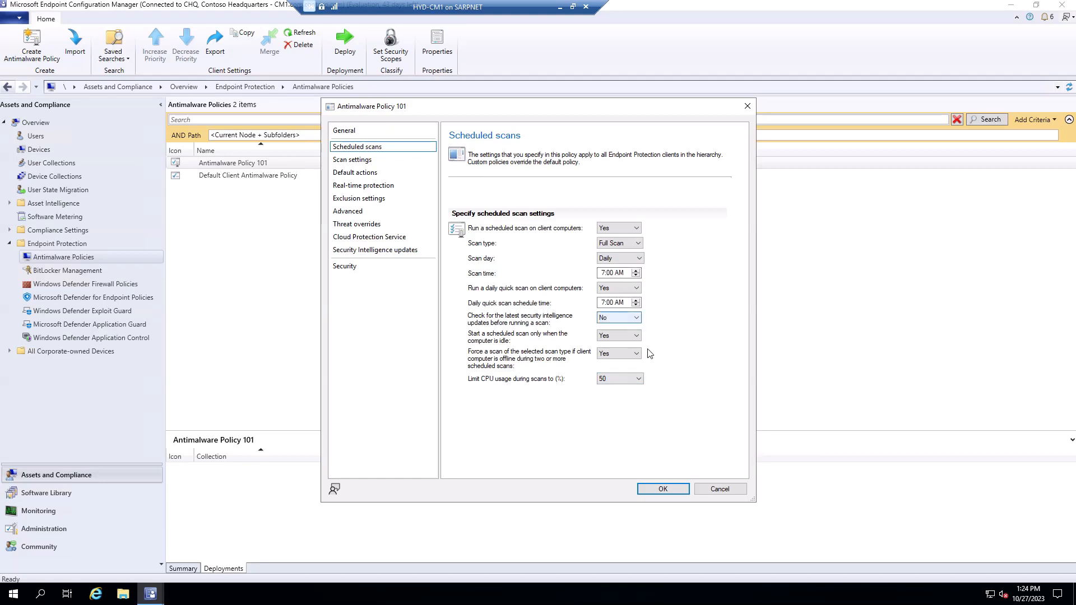
left_click(714, 489)
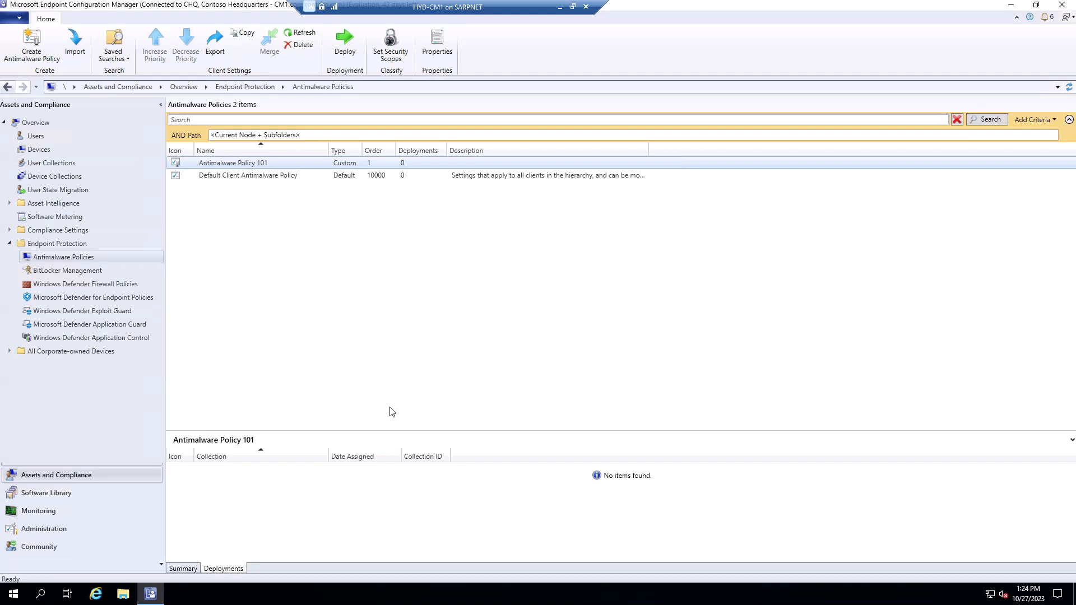
double_click(400, 6)
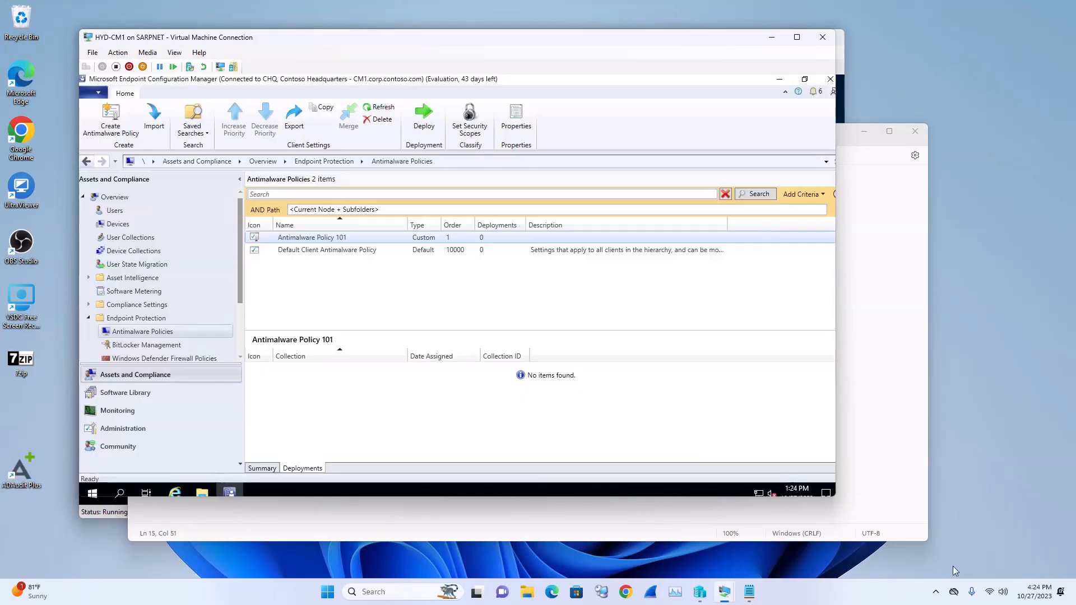
left_click(936, 593)
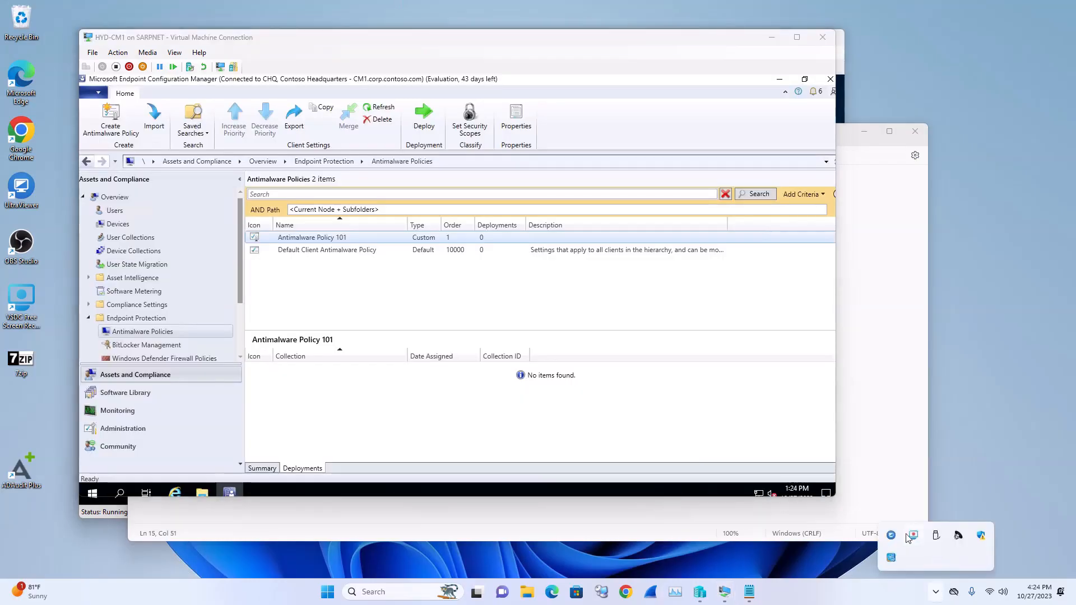